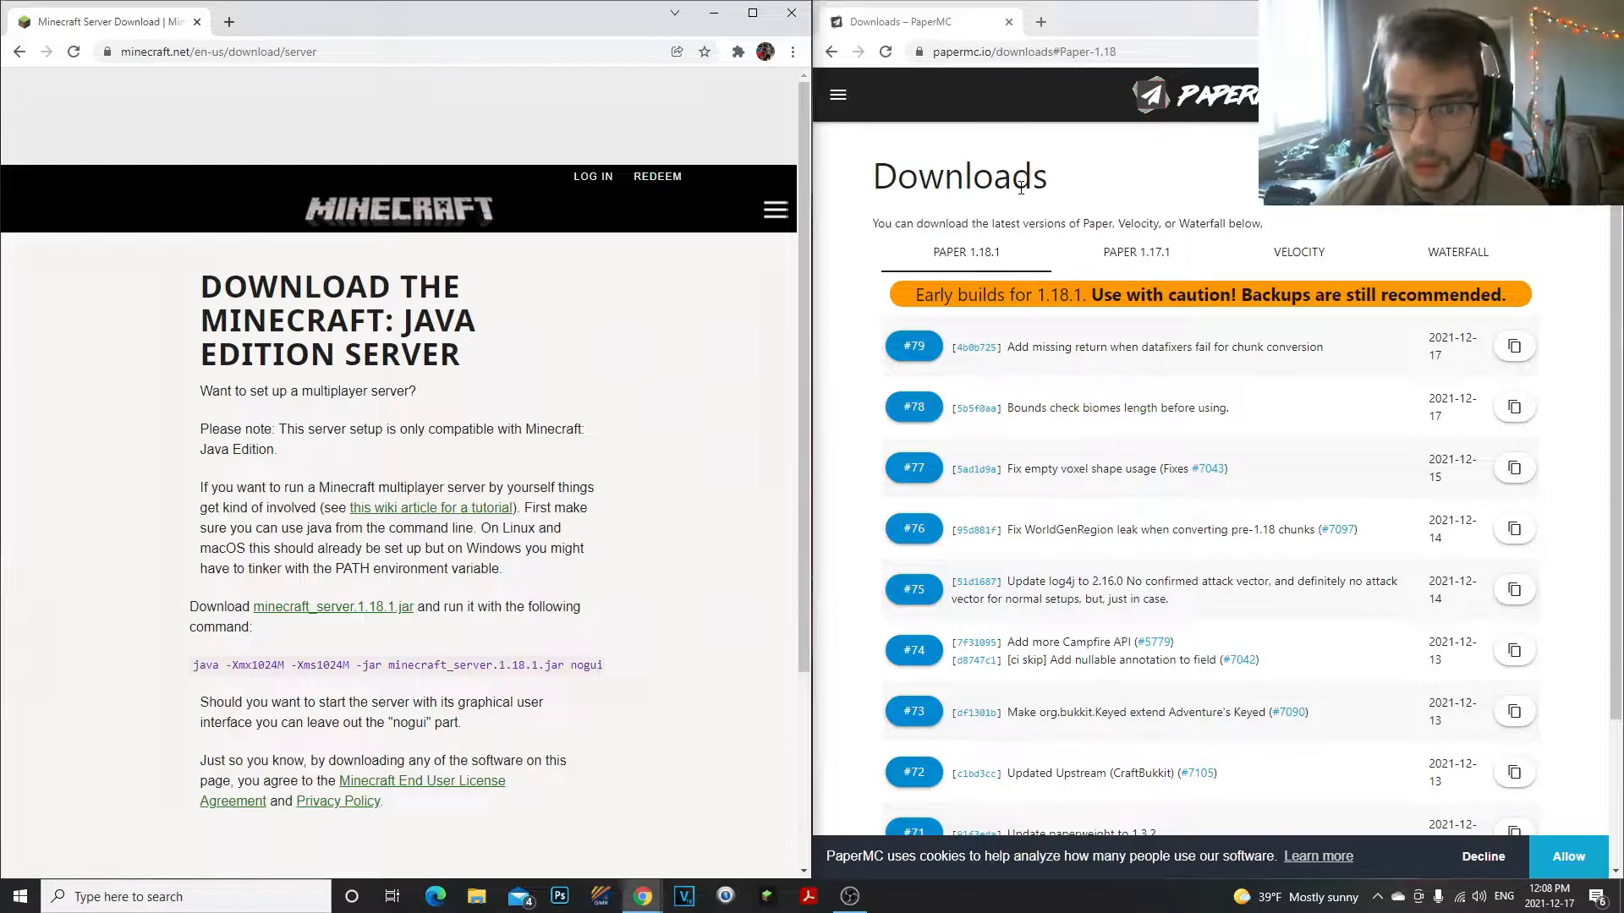
Step: Download minecraft_server.1.18.1.jar from the official Minecraft server page and move the browser window aside to expose the desktop
left_click(348, 609)
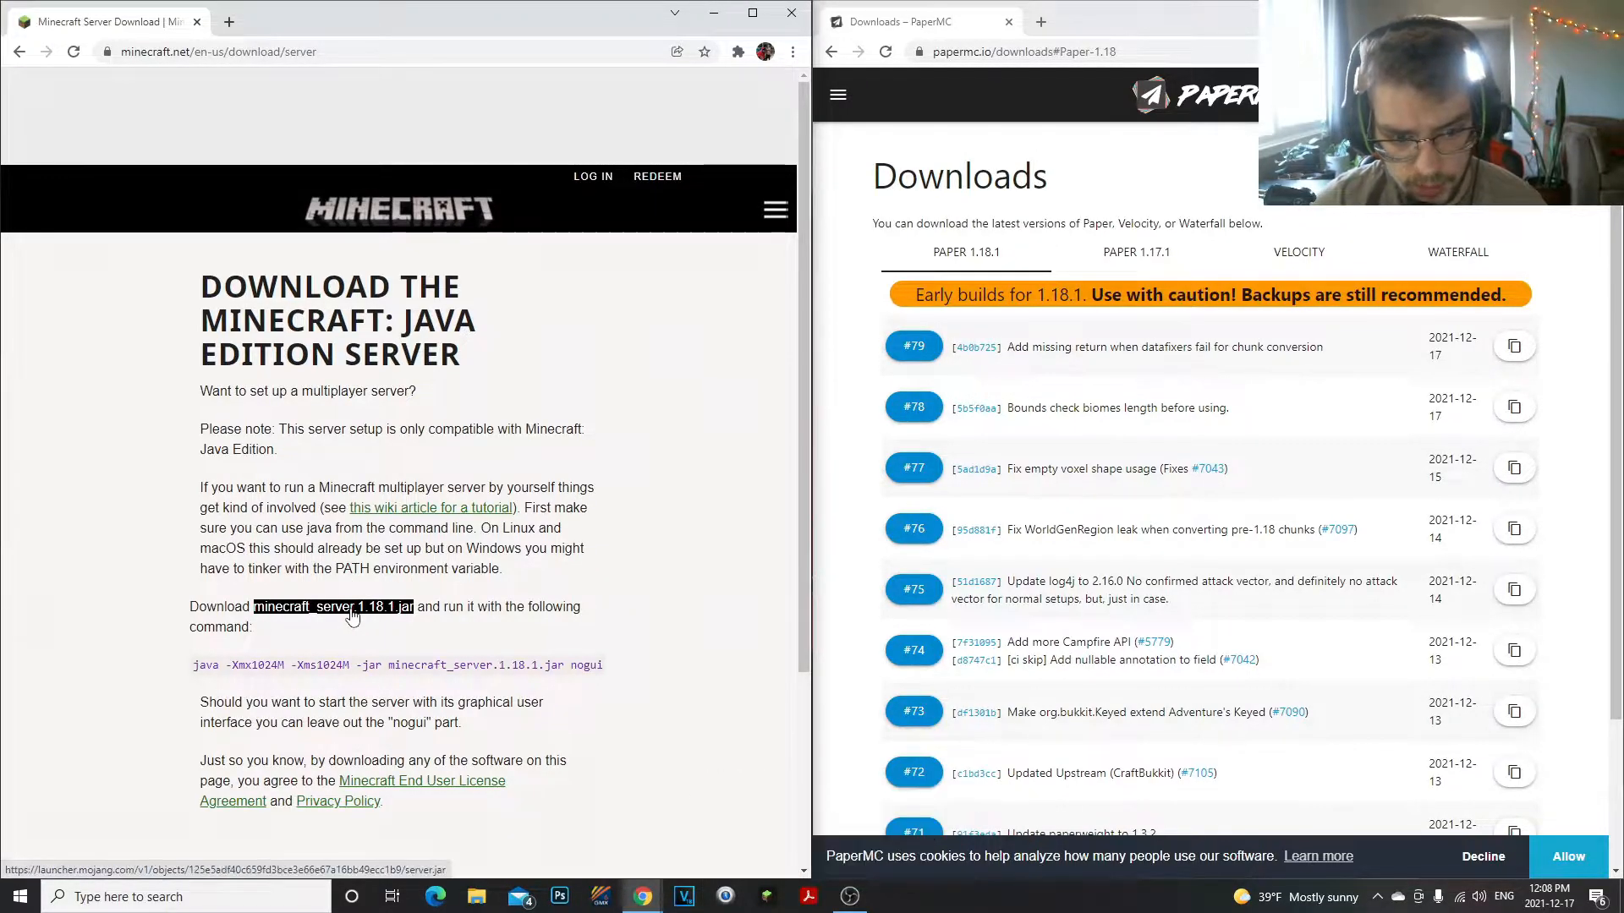
left_click_drag(420, 26, 1218, 18)
Step: Create a new folder on the desktop, keeping the default name New folder
right_click(396, 398)
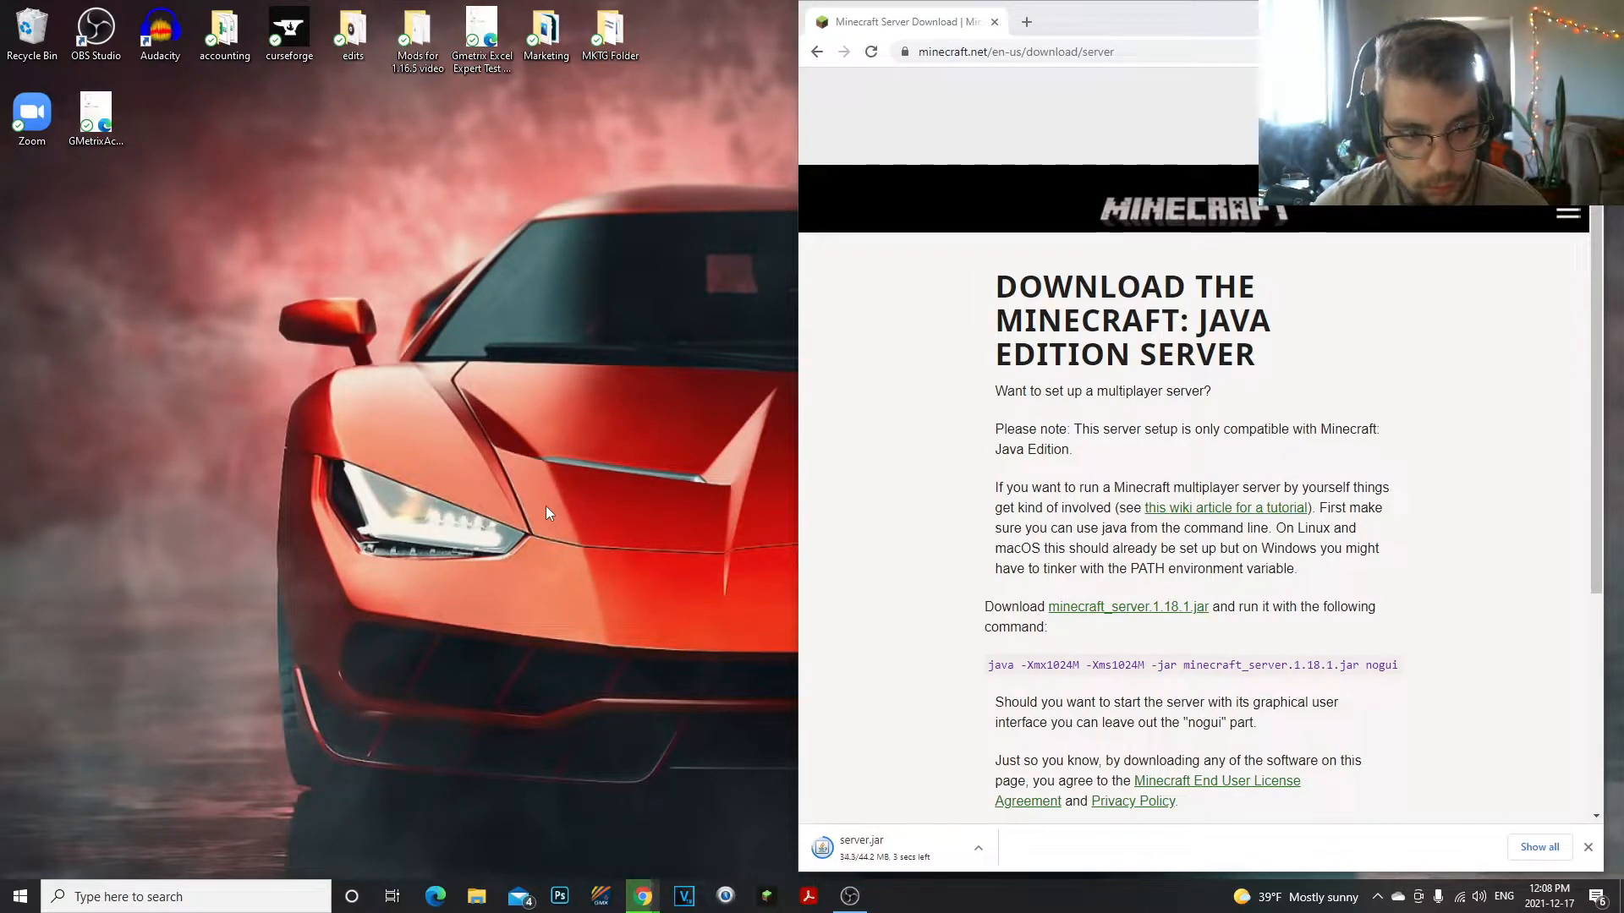
right_click(491, 455)
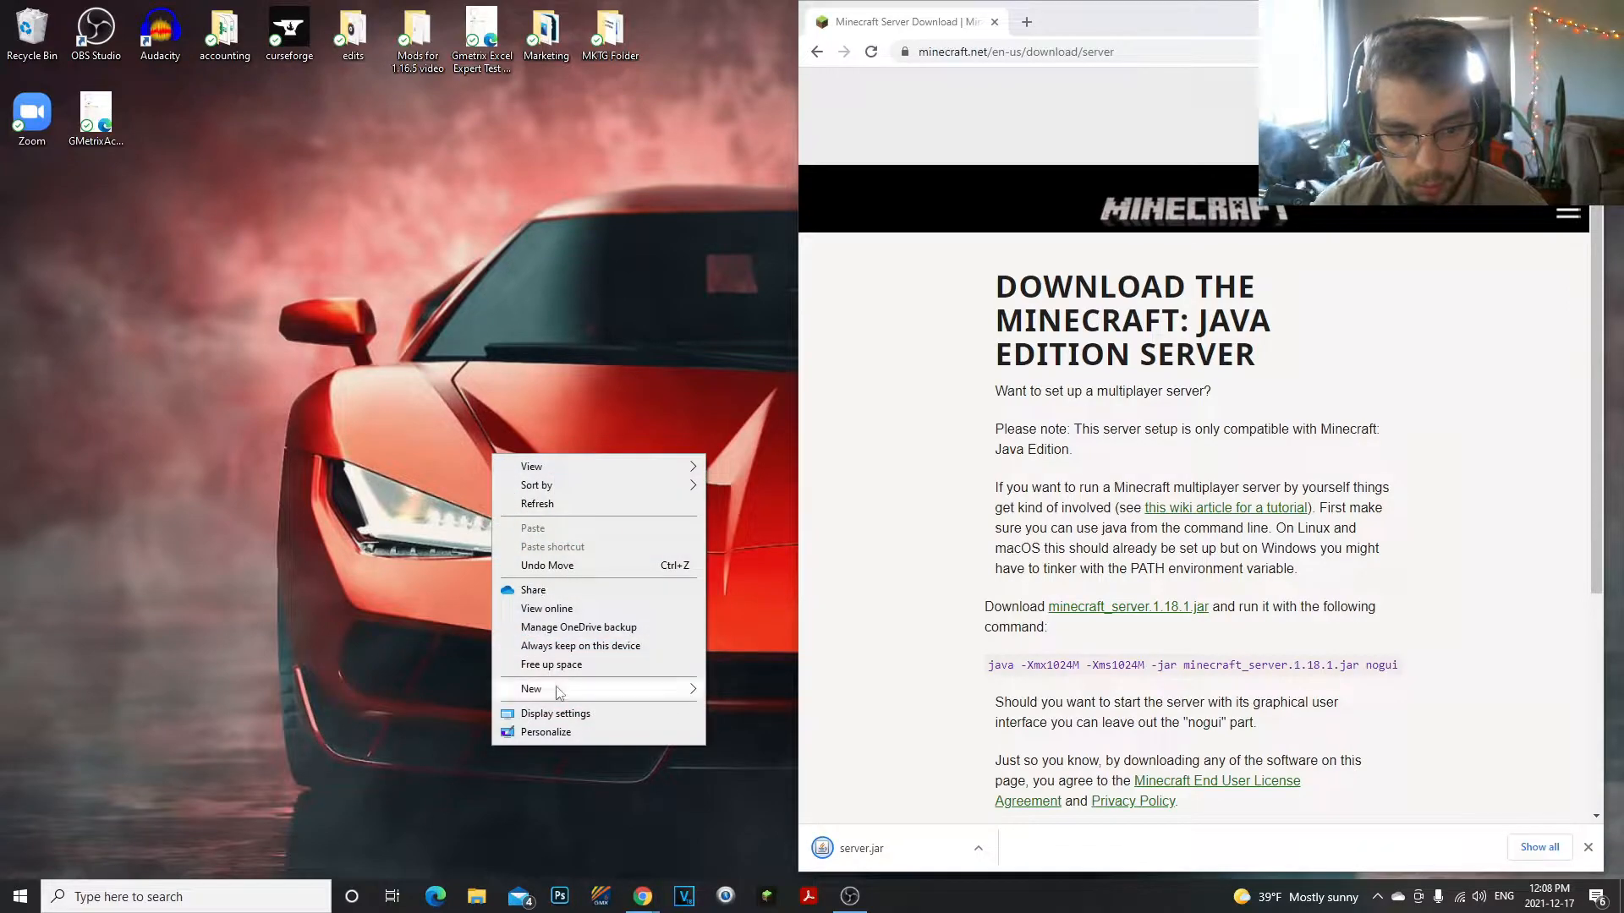
mouse_move(558, 690)
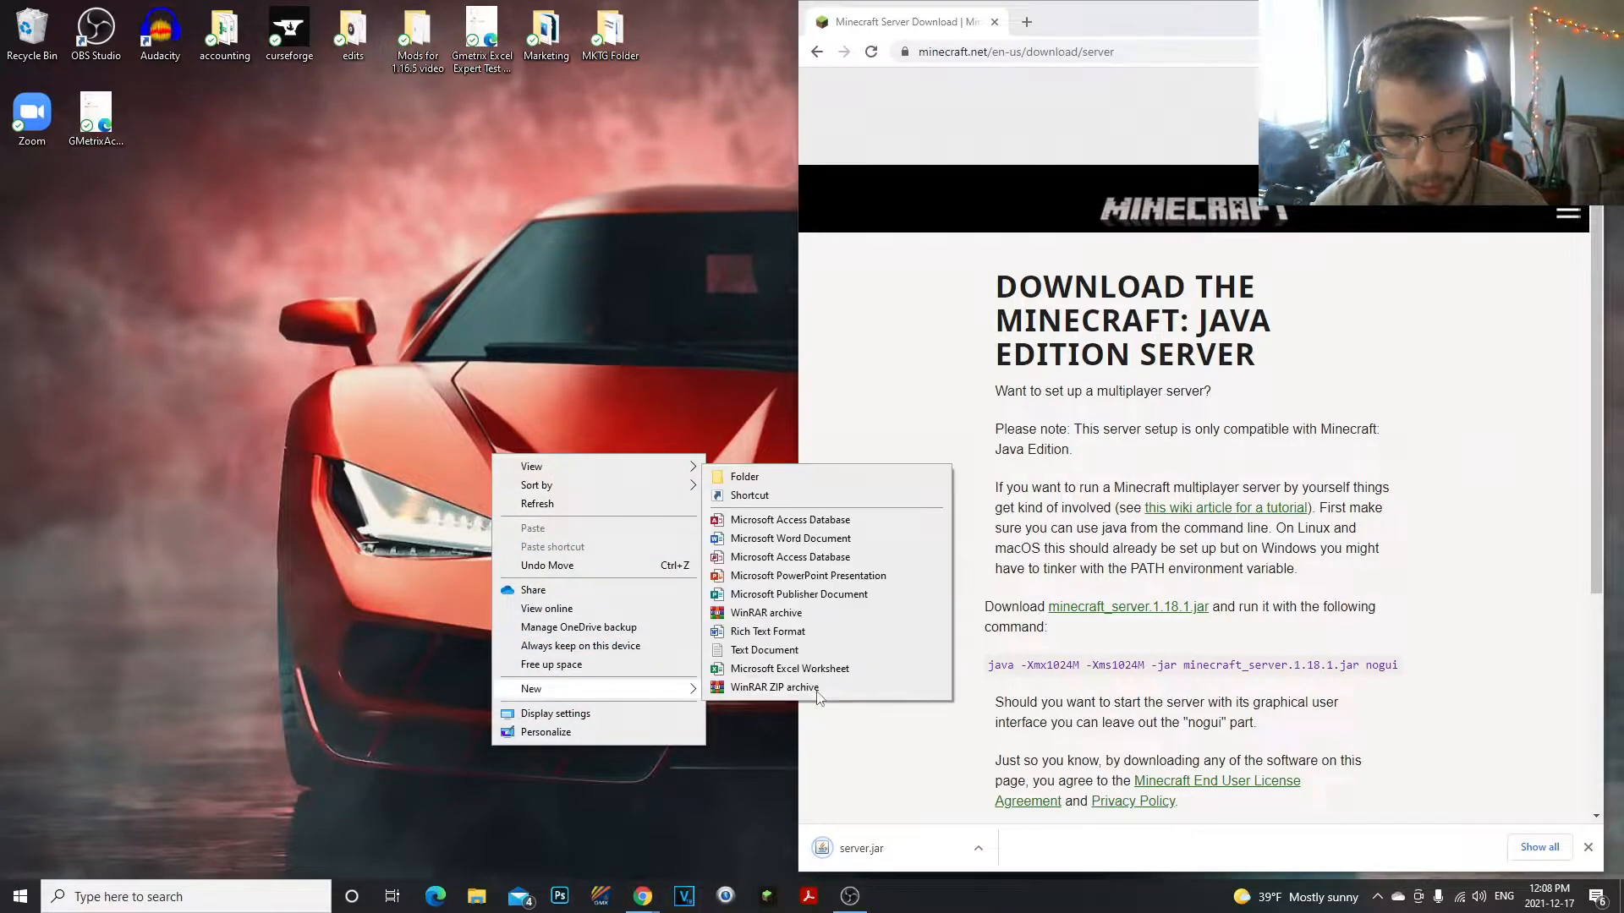
left_click(768, 483)
key("Return")
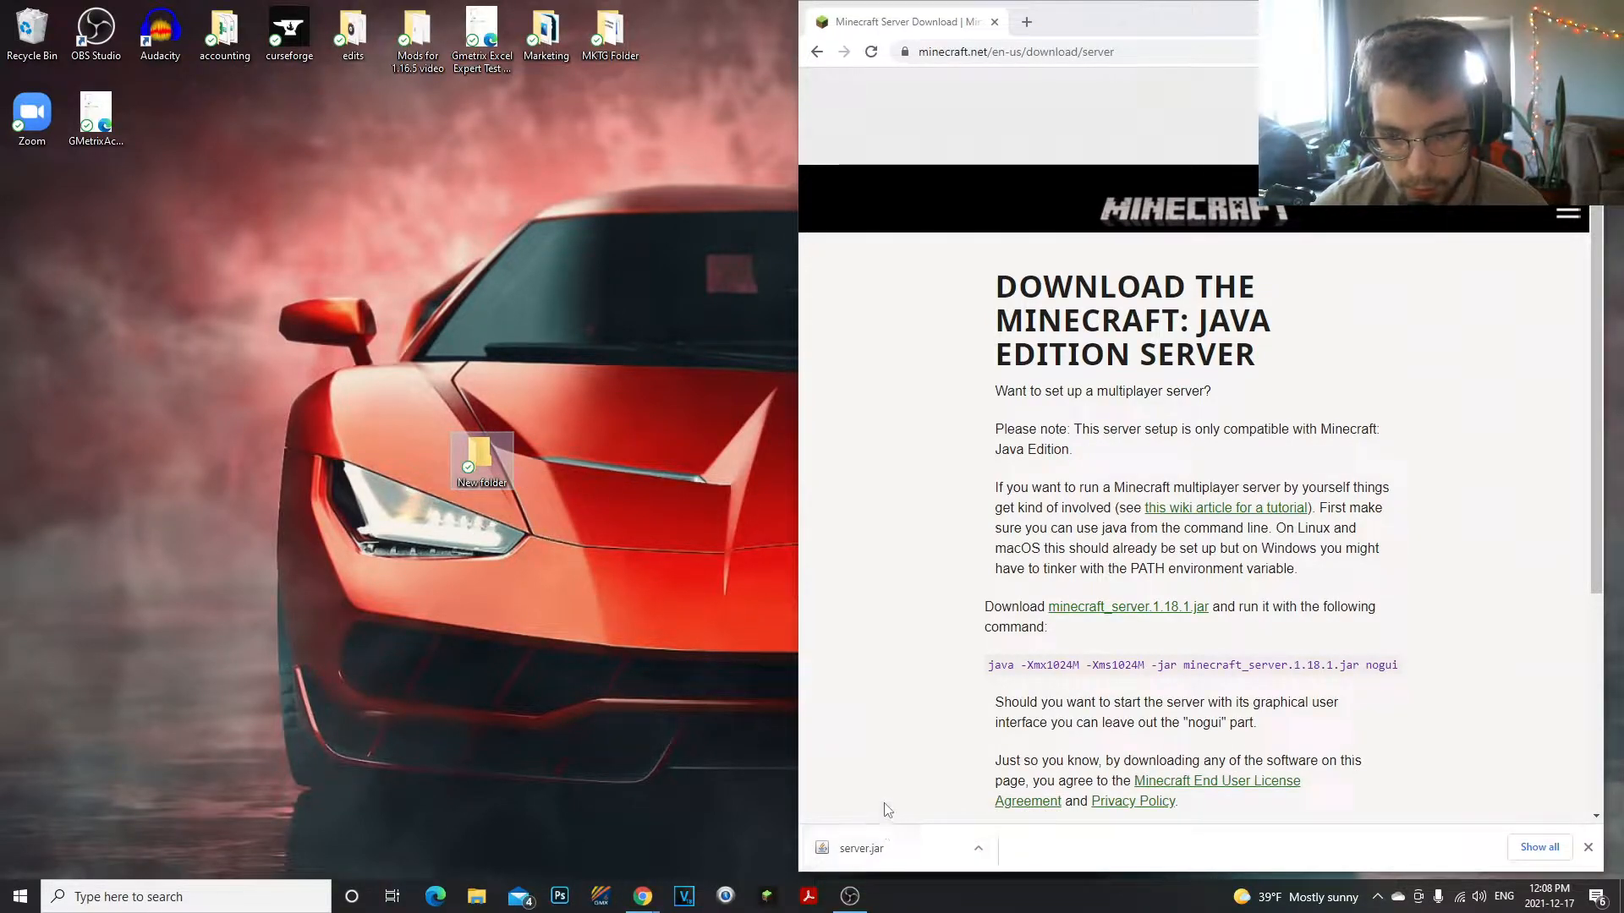
Step: Put the downloaded server.jar into the new desktop folder, then minimize the browser and move the folder to the middle of the desktop
left_click_drag(902, 862, 495, 460)
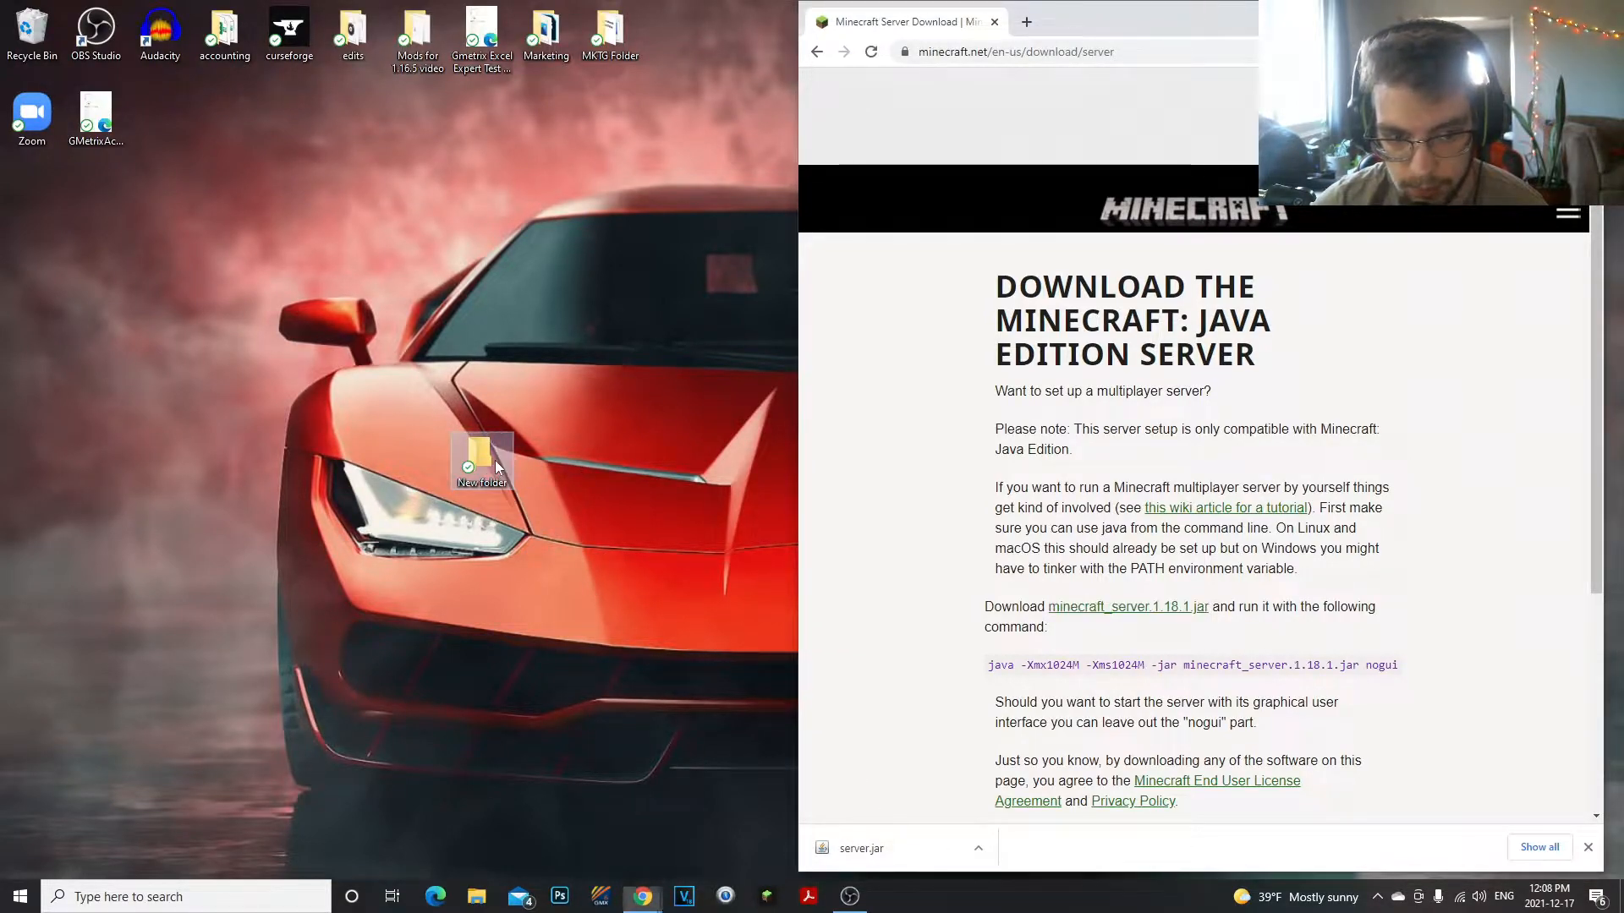
left_click(1588, 848)
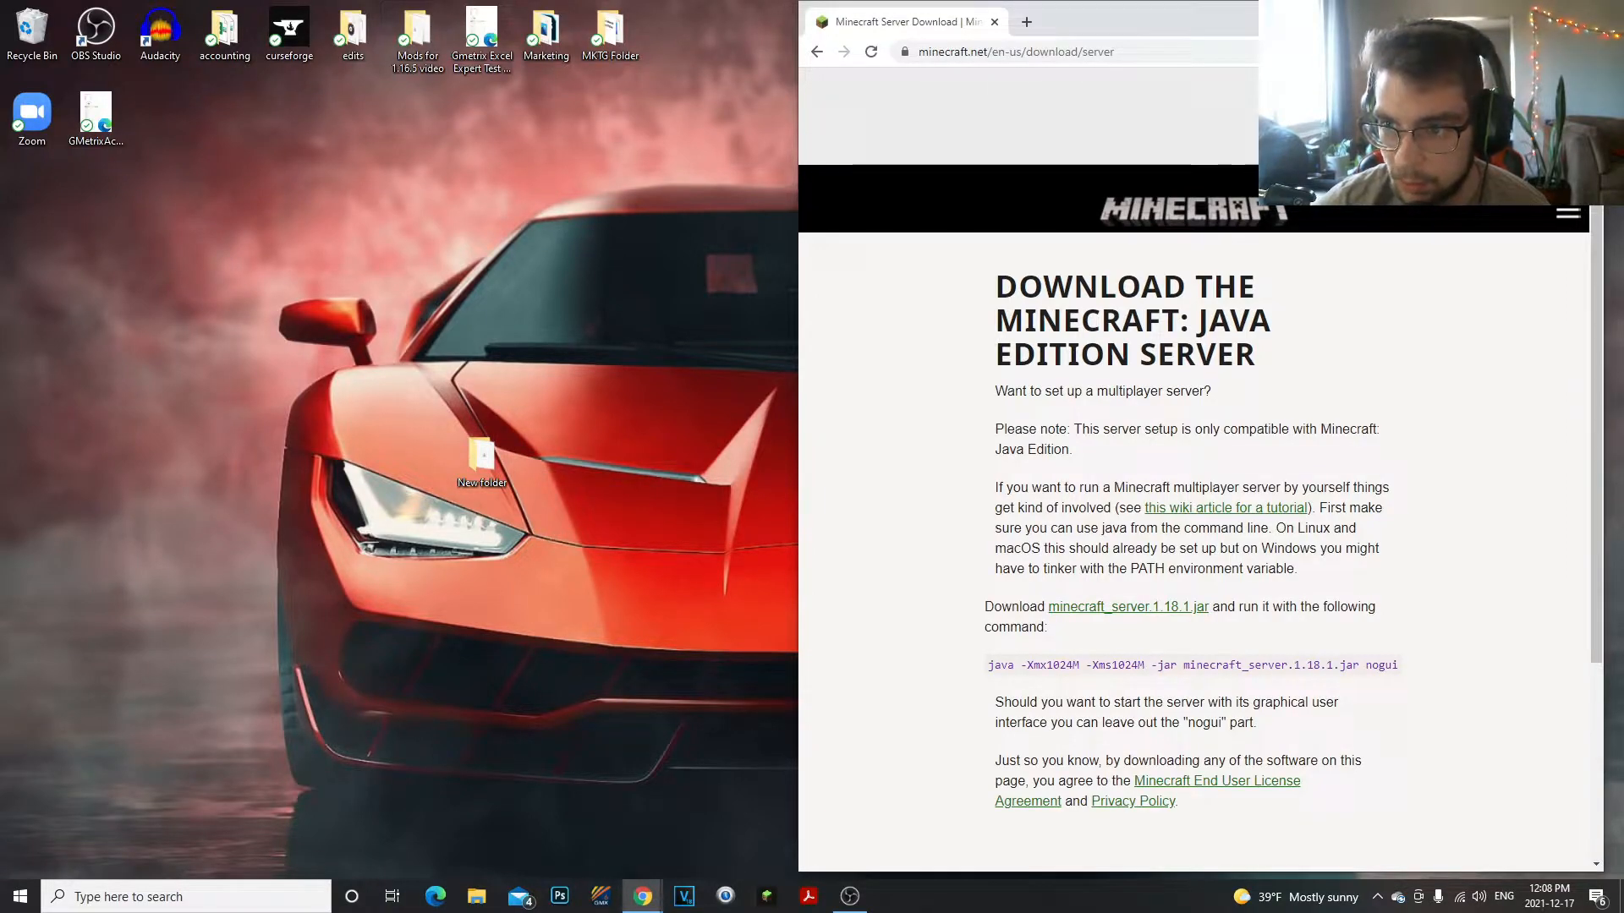
left_click(1541, 12)
left_click_drag(480, 461, 808, 399)
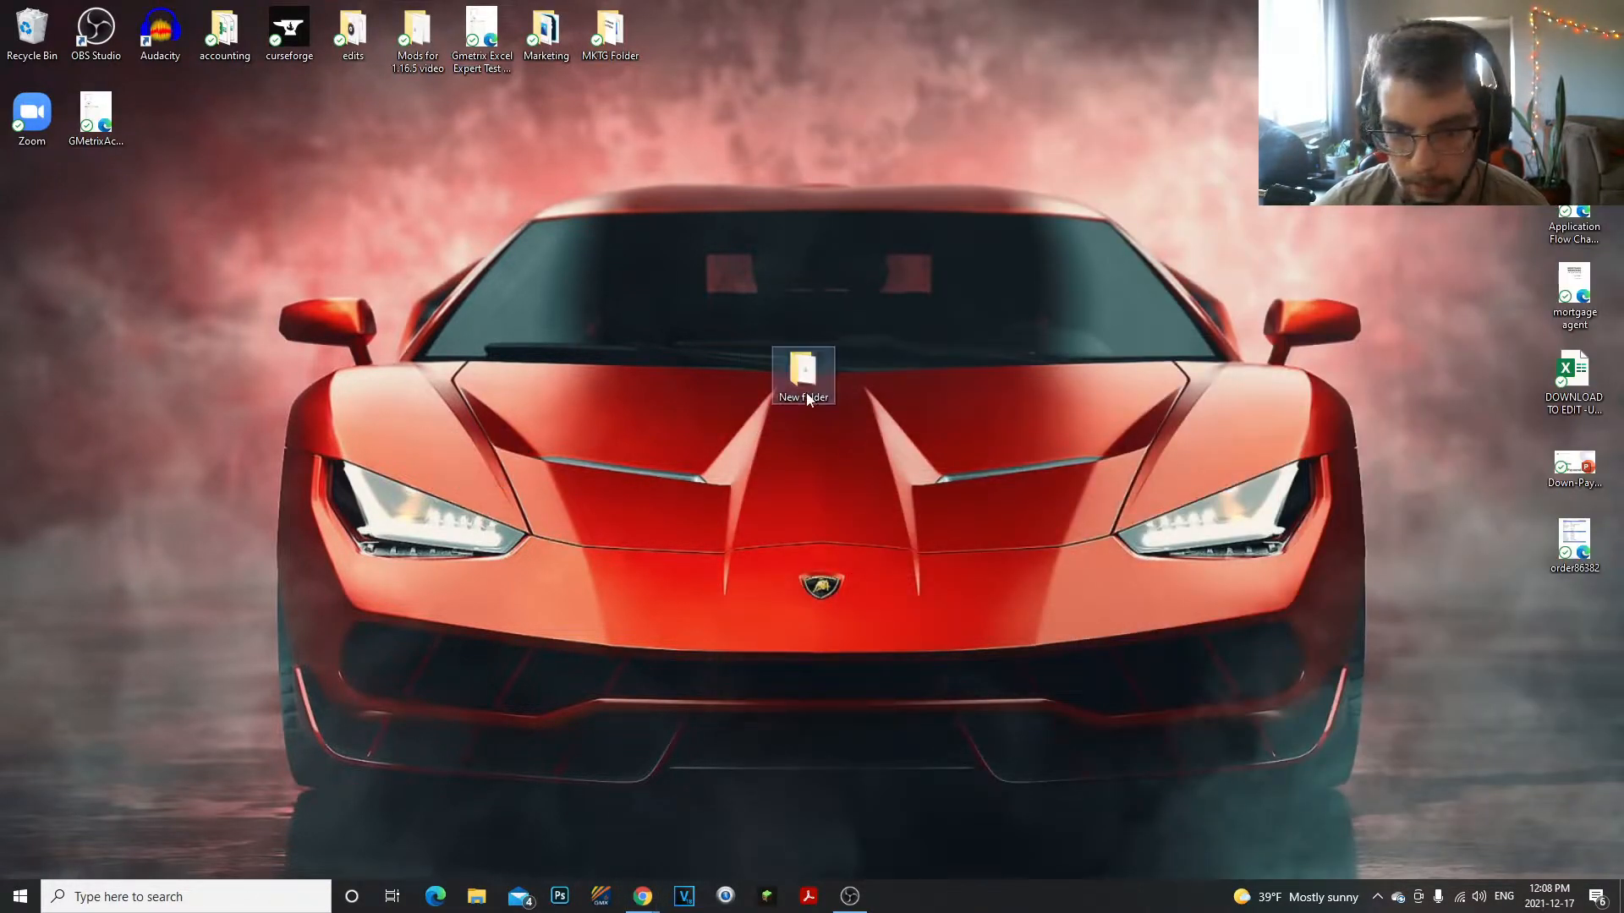
Step: Open the new folder and run the server jar to generate its initial files
double_click(837, 393)
left_click(773, 311)
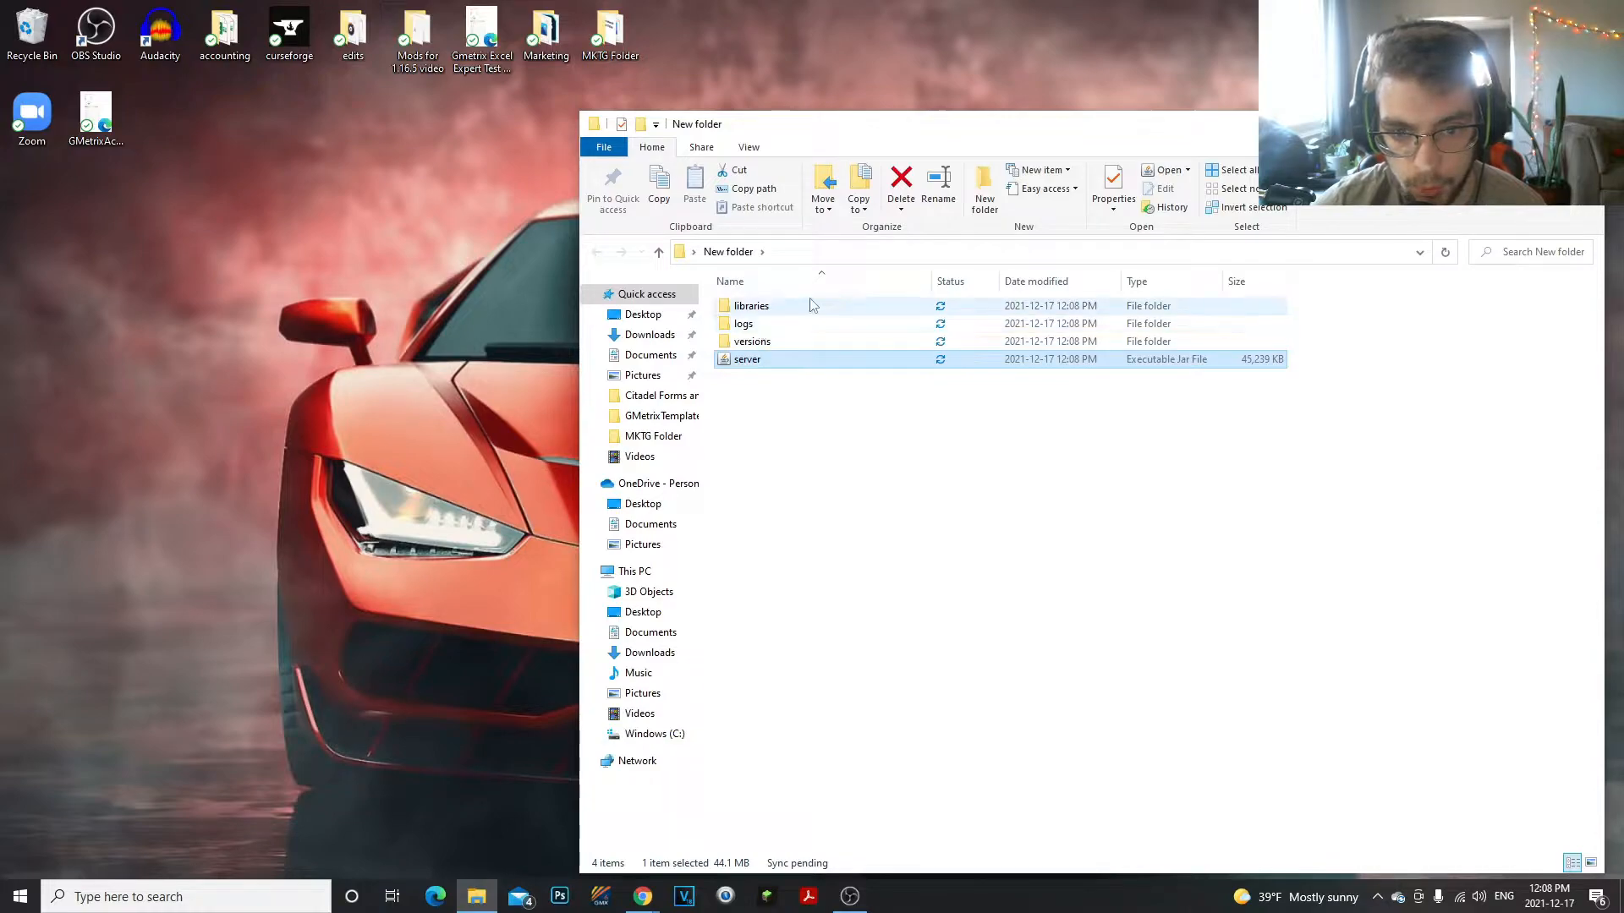
left_click_drag(967, 127, 801, 86)
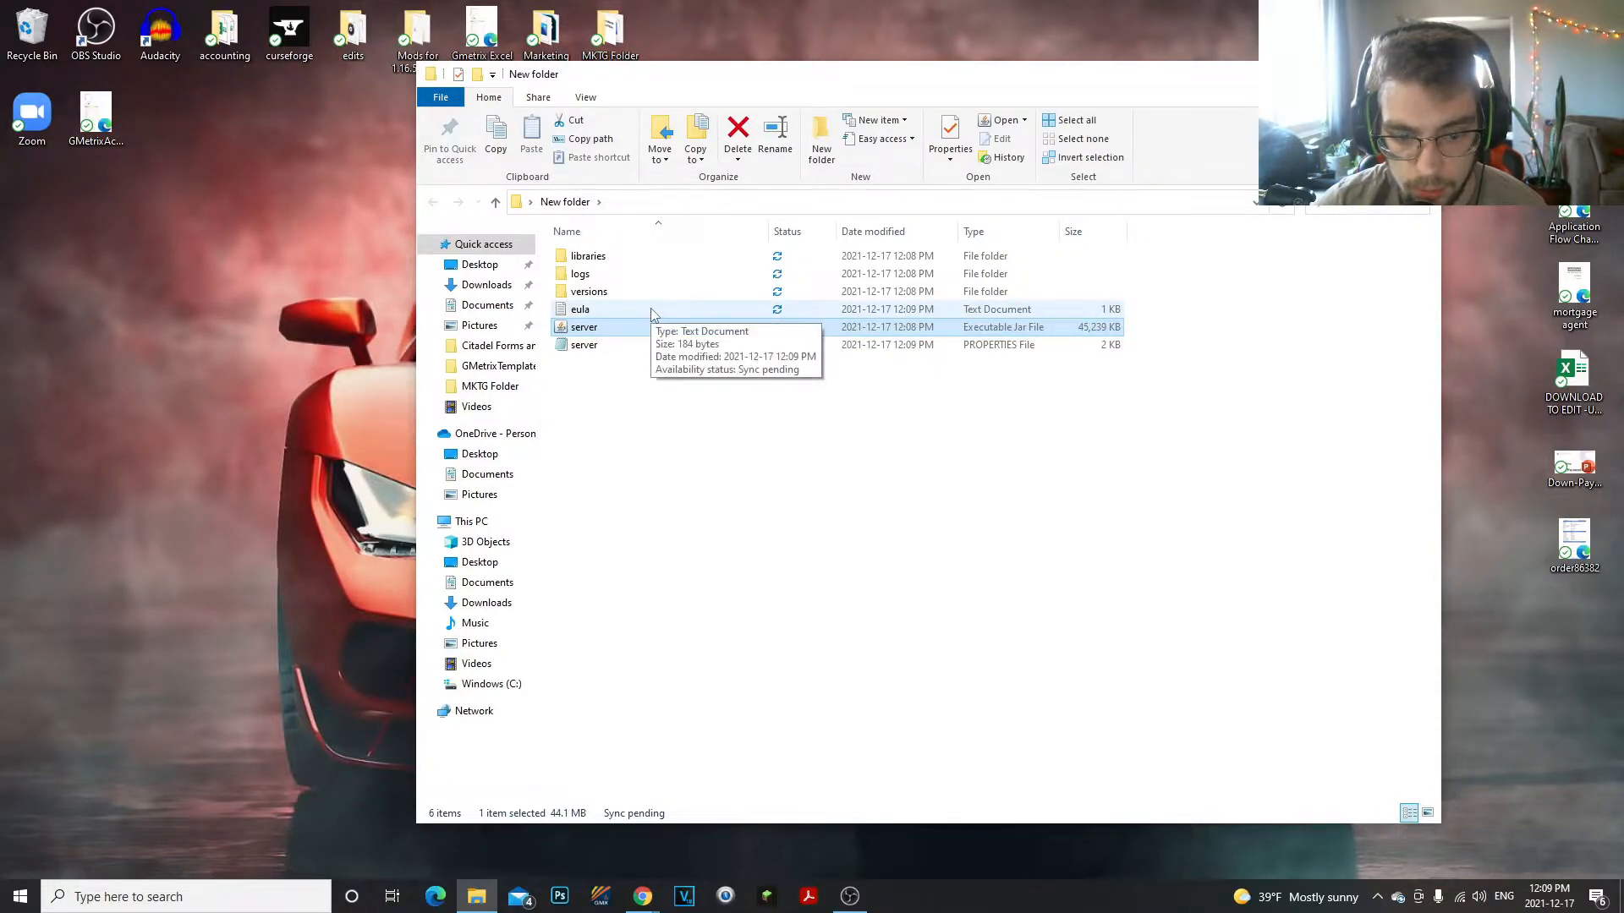
left_click(618, 781)
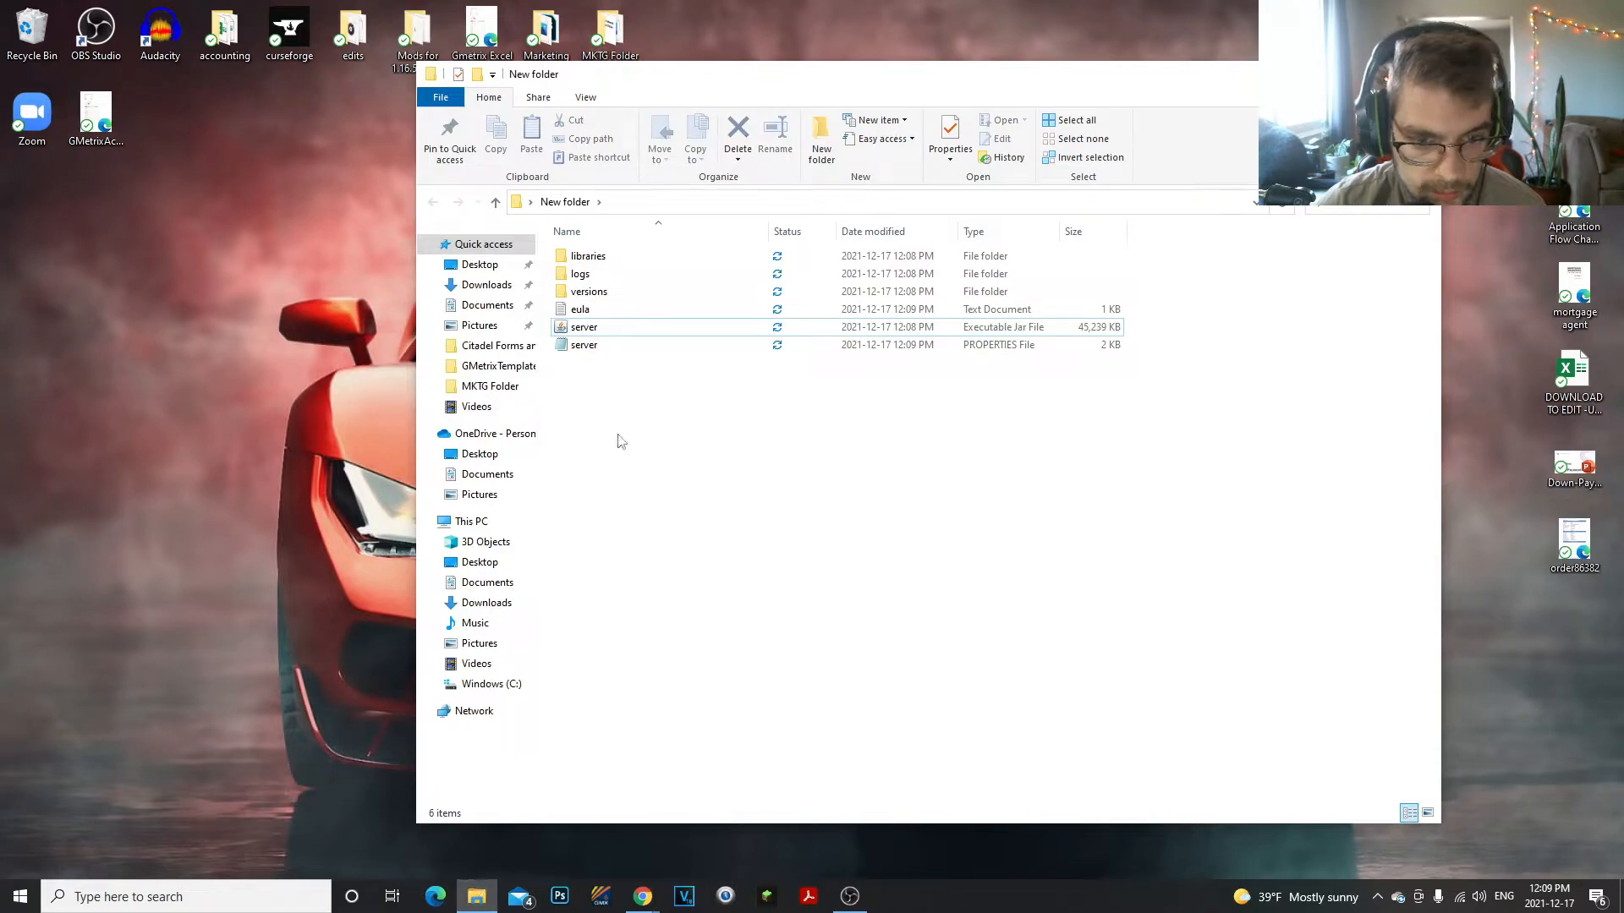
left_click_drag(736, 78, 819, 106)
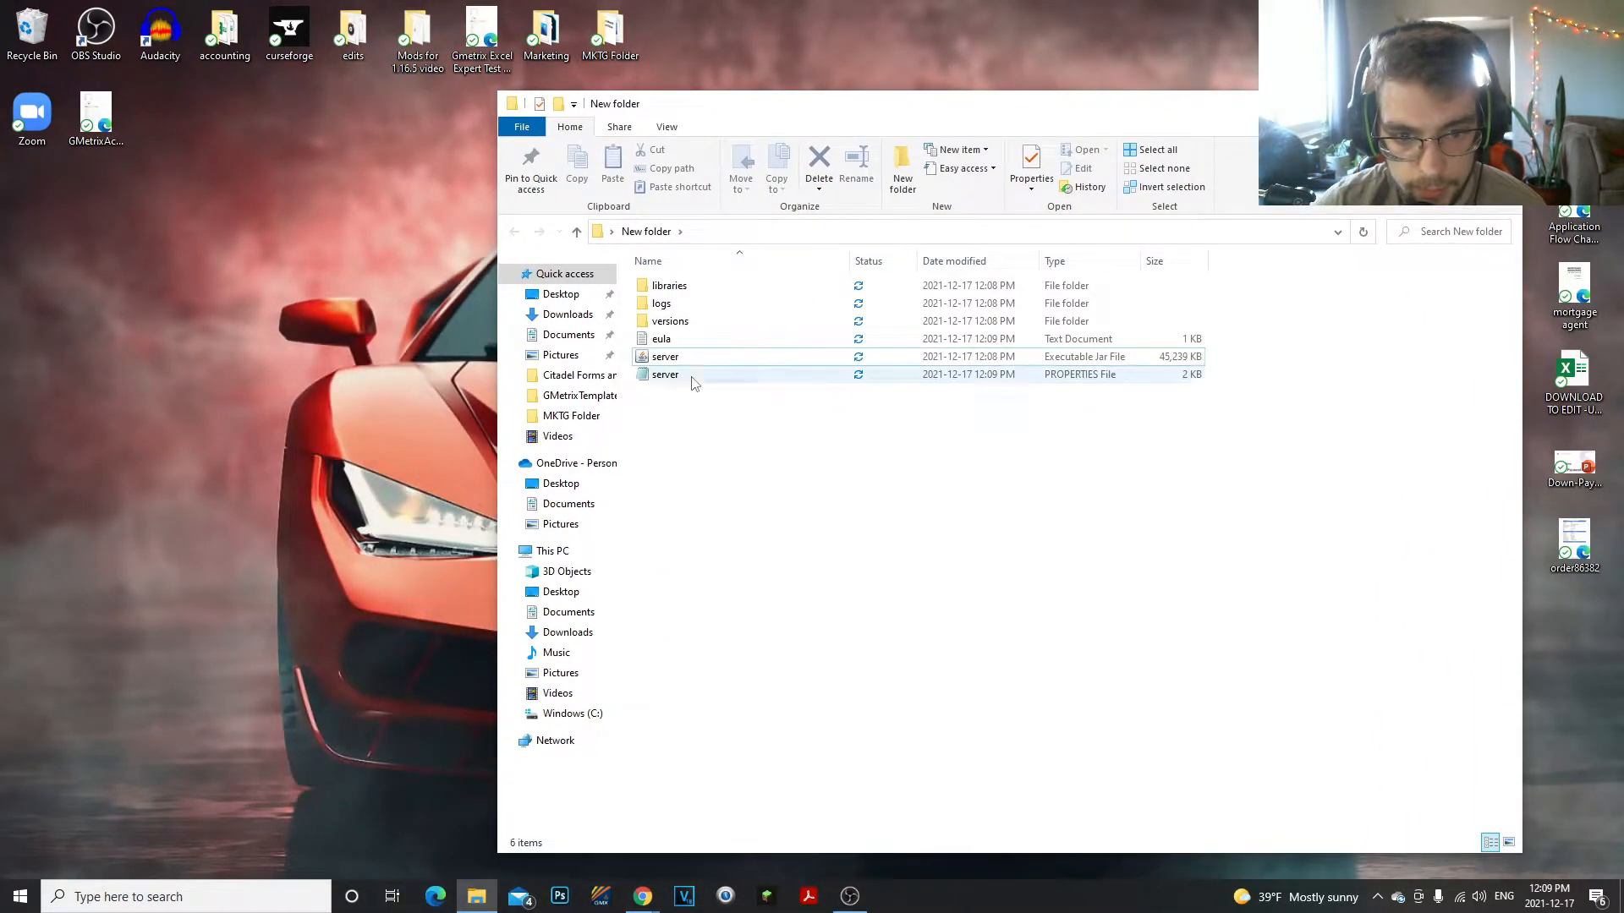
Step: Set eula=true in the eula text file, save it and close it
left_click(693, 347)
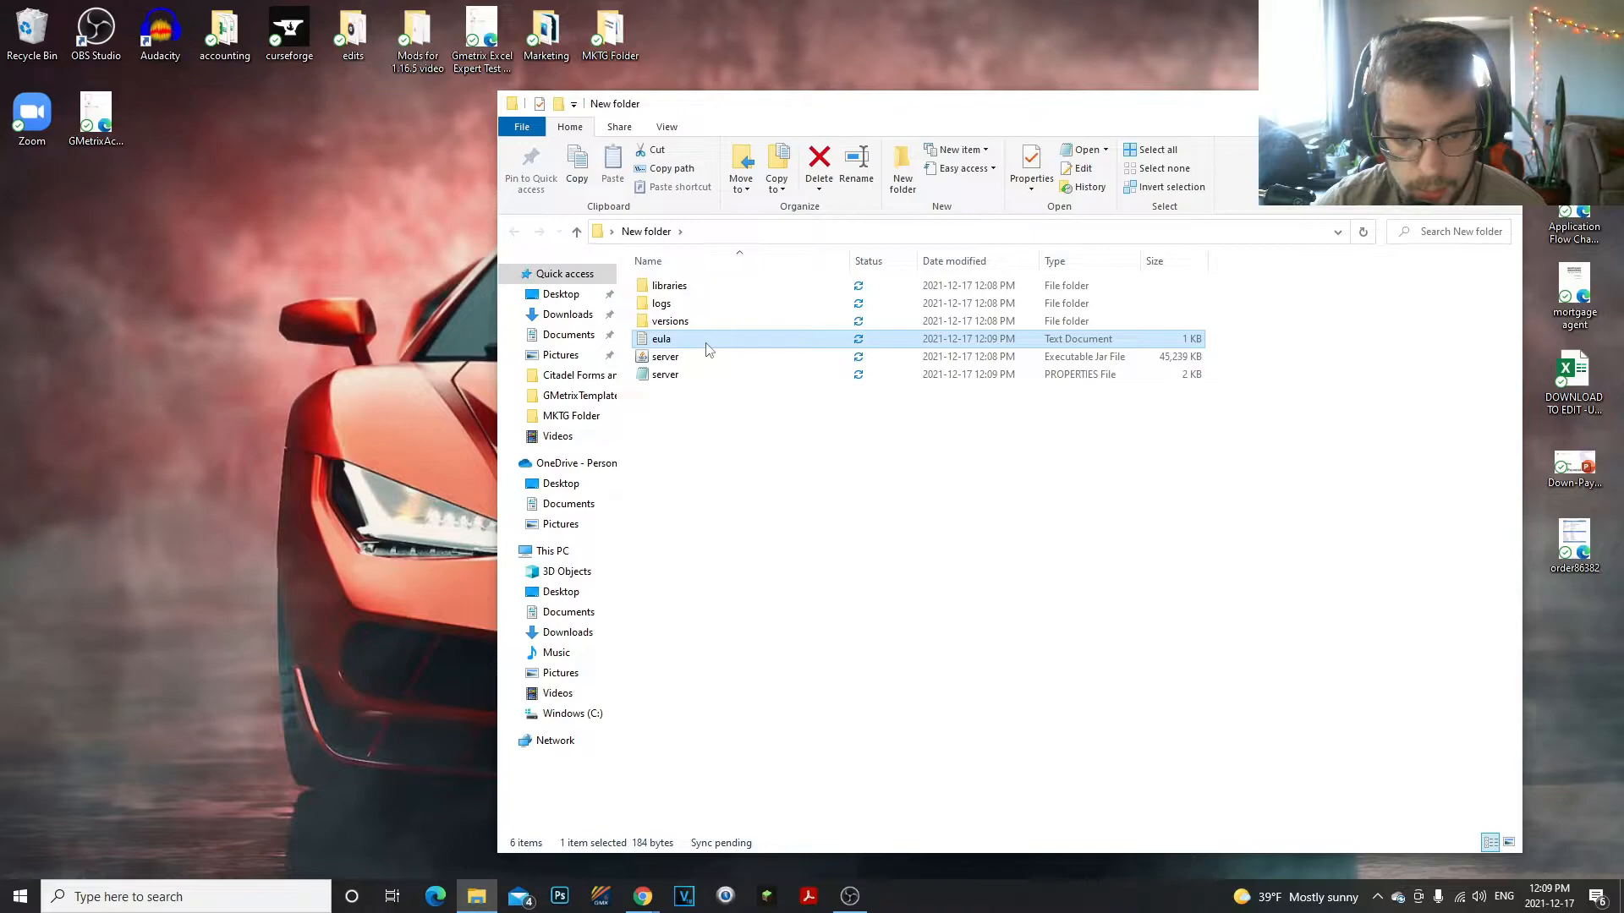
double_click(709, 347)
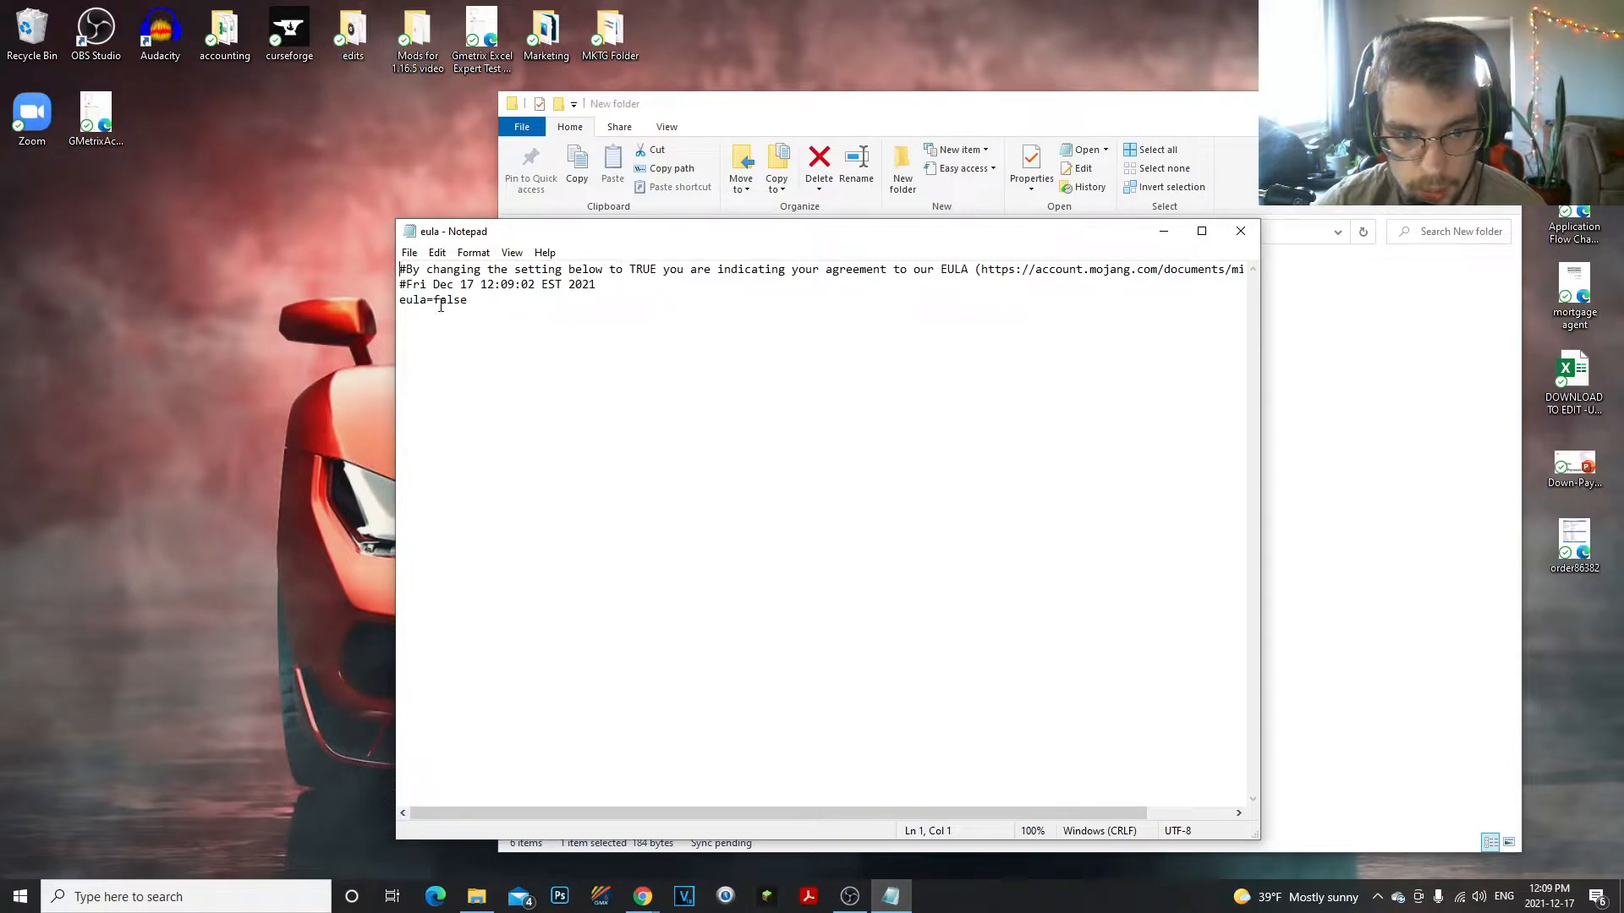
key("BackSpace")
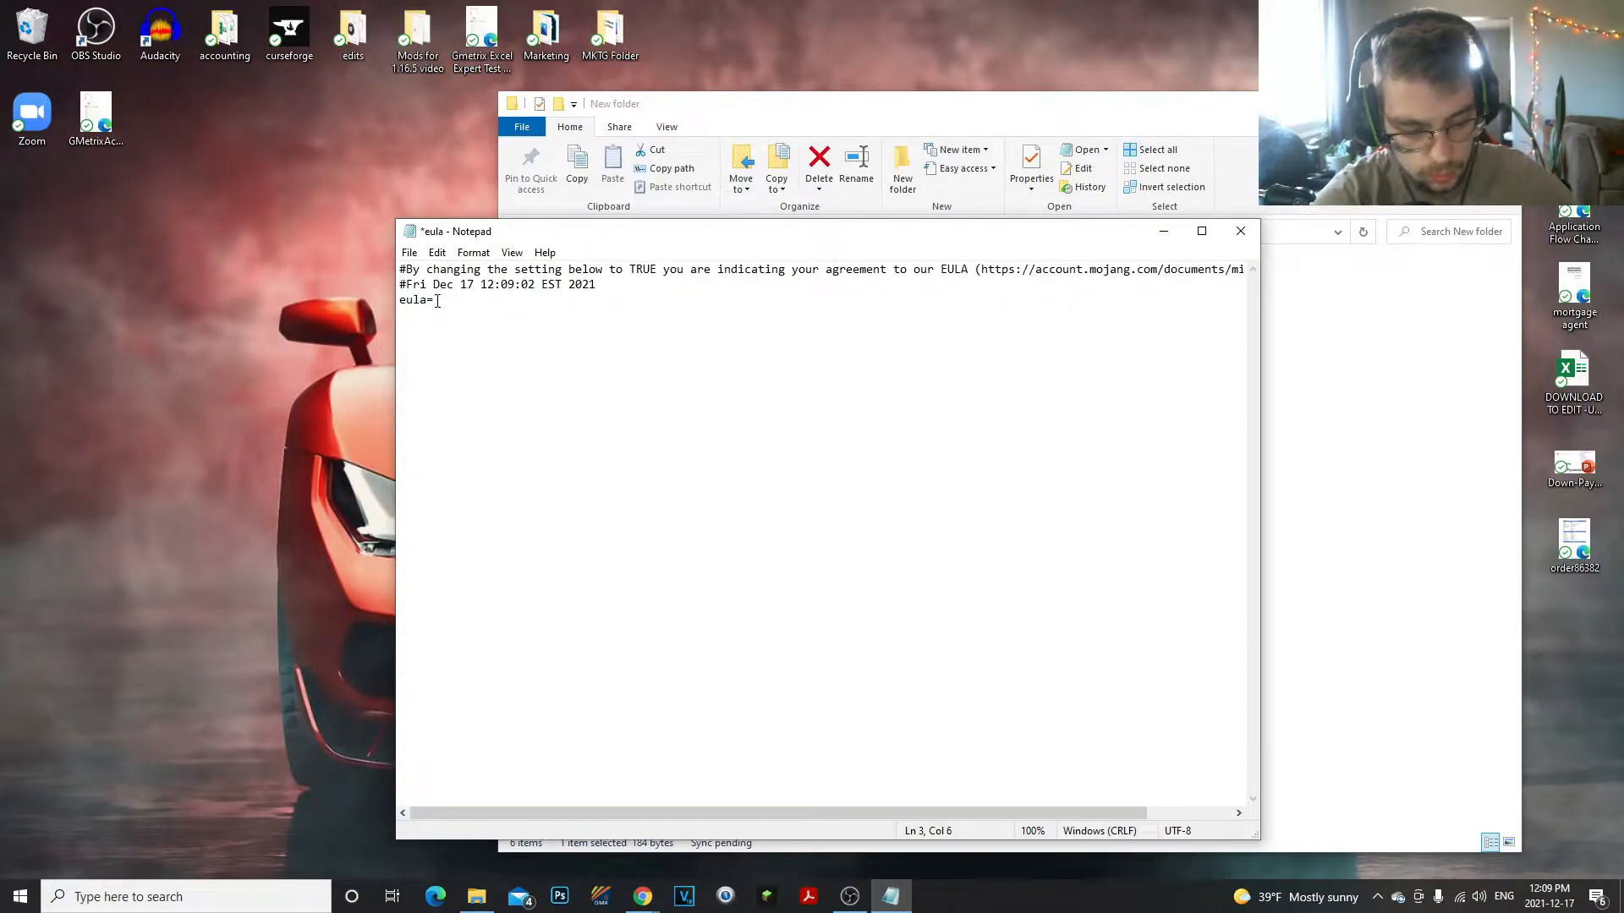
type("true")
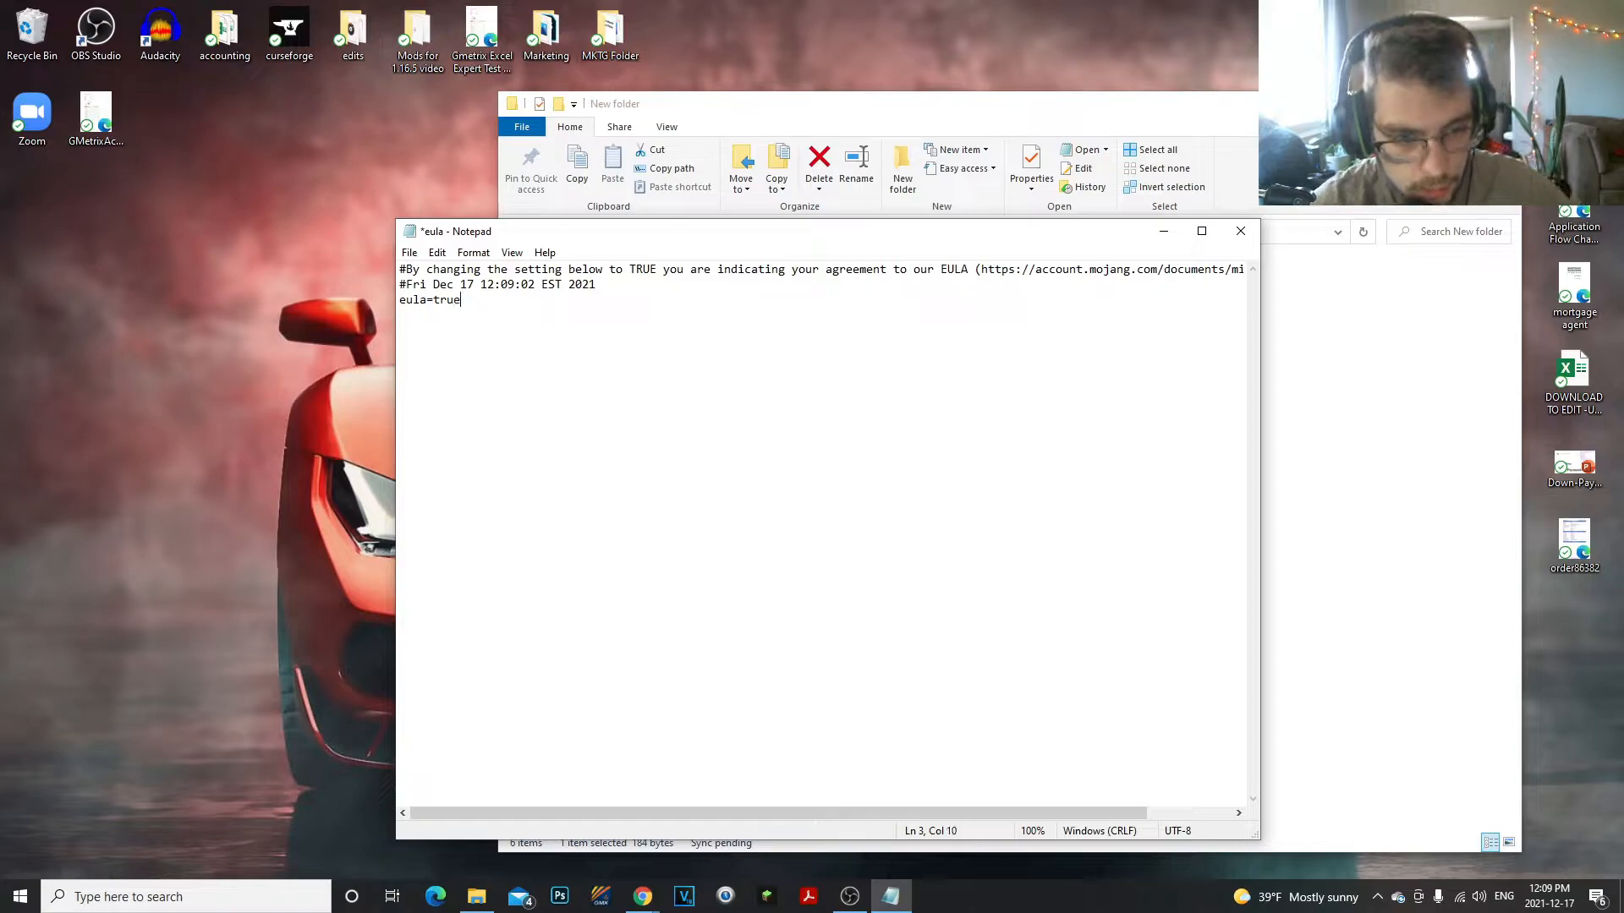
left_click(409, 252)
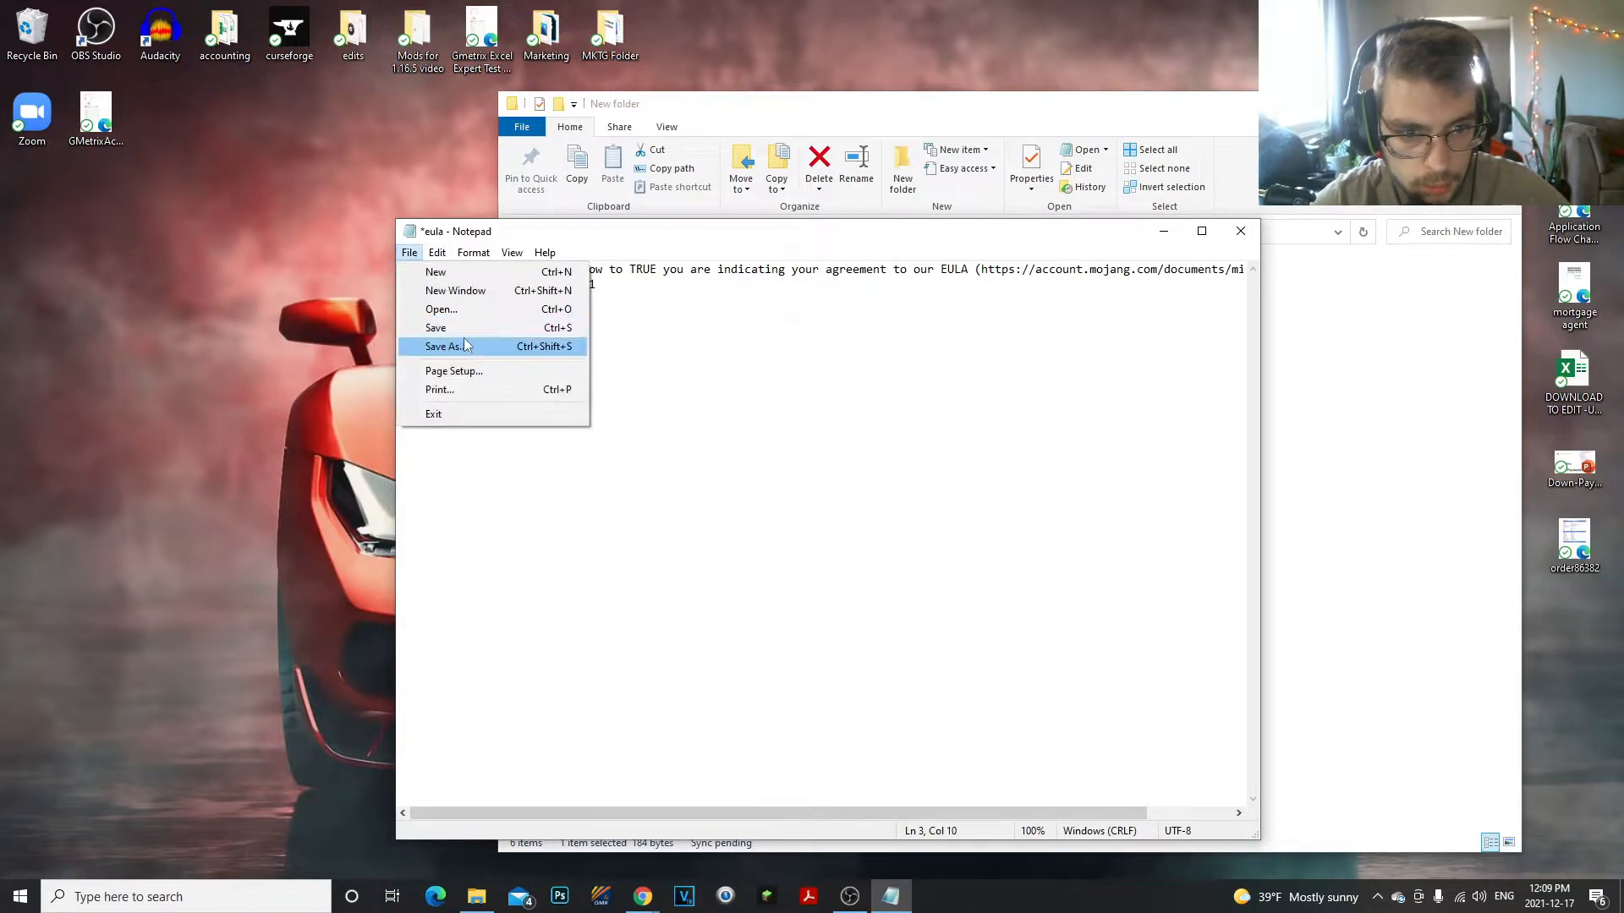
left_click(436, 327)
left_click(1240, 231)
Step: Run the server jar again and arrange the windows so the server console is in view
left_click(677, 357)
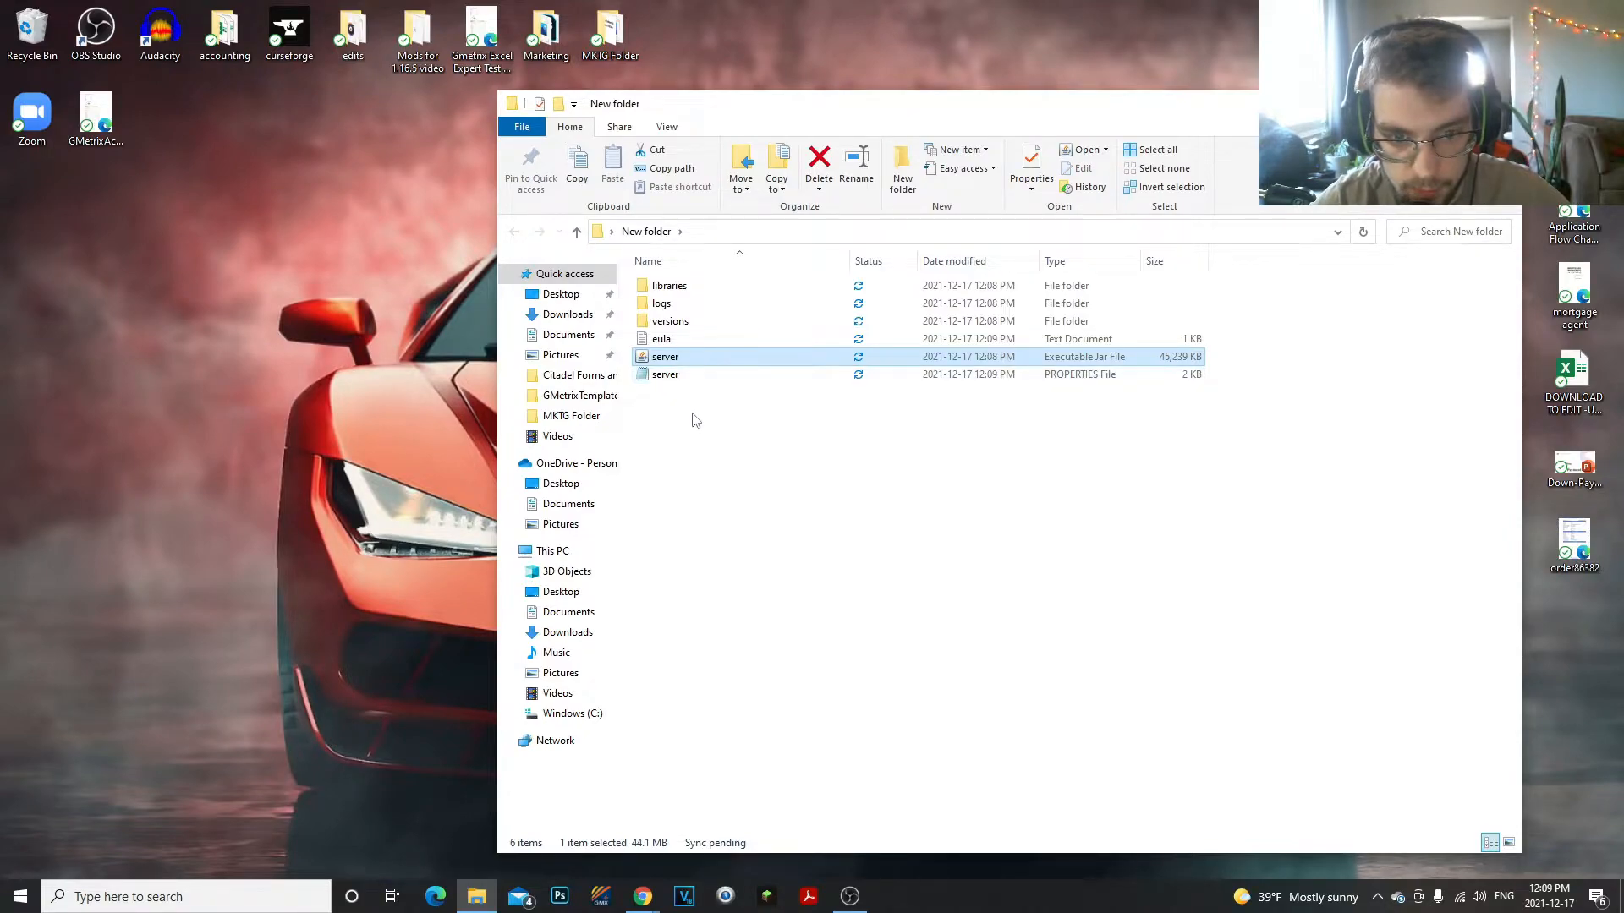
double_click(693, 360)
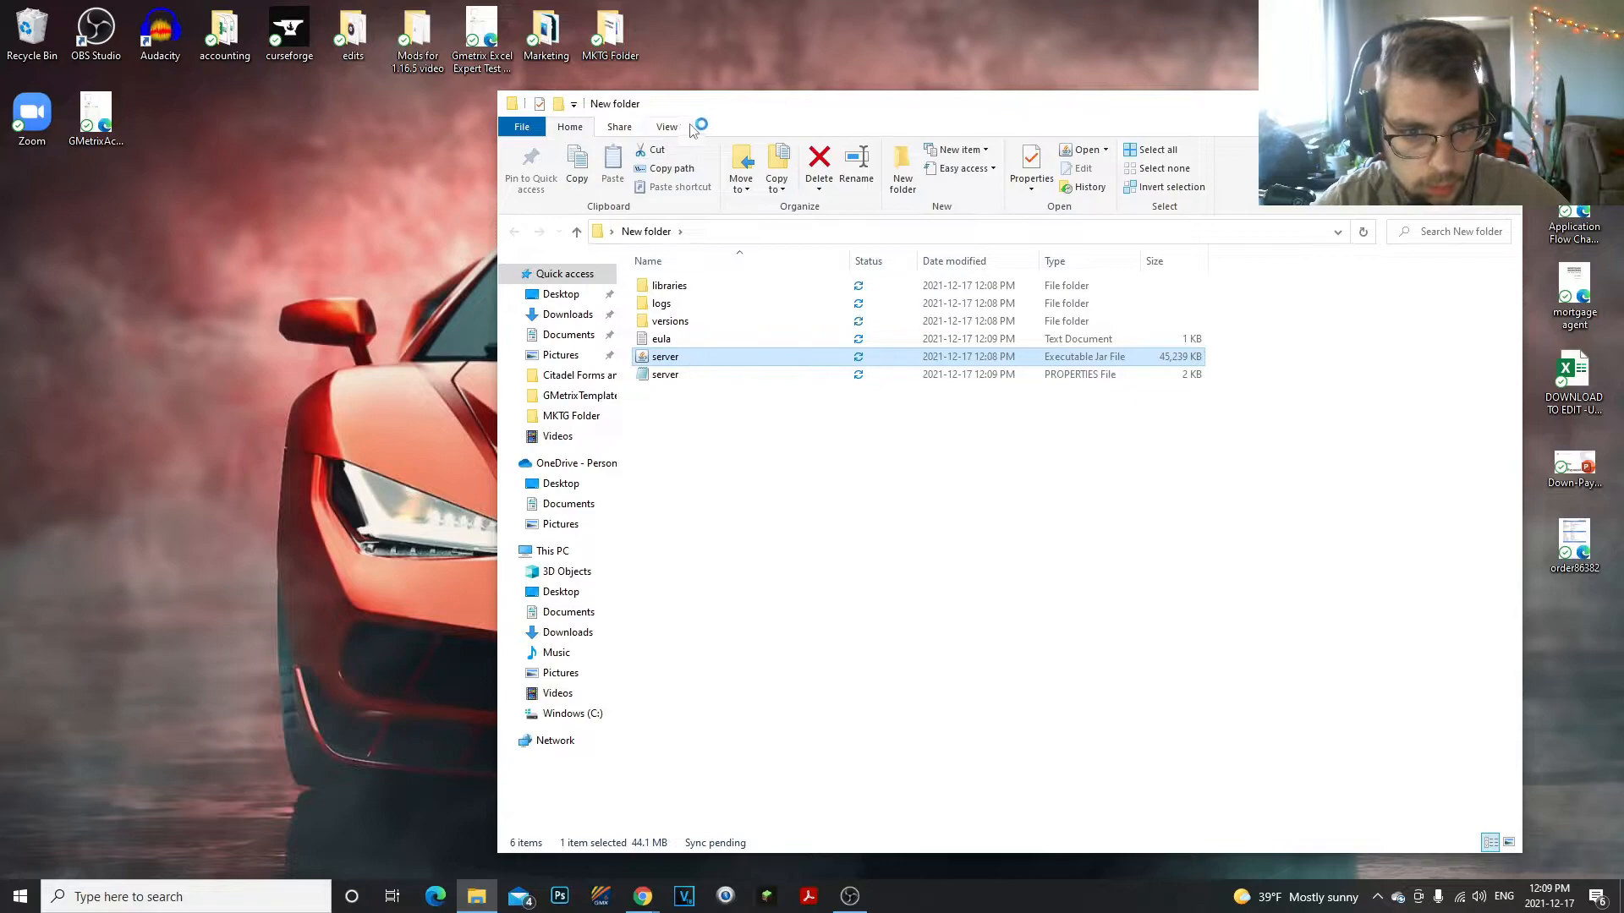
mouse_move(719, 108)
left_mouse_down()
mouse_move(975, 132)
mouse_move(734, 100)
left_mouse_up()
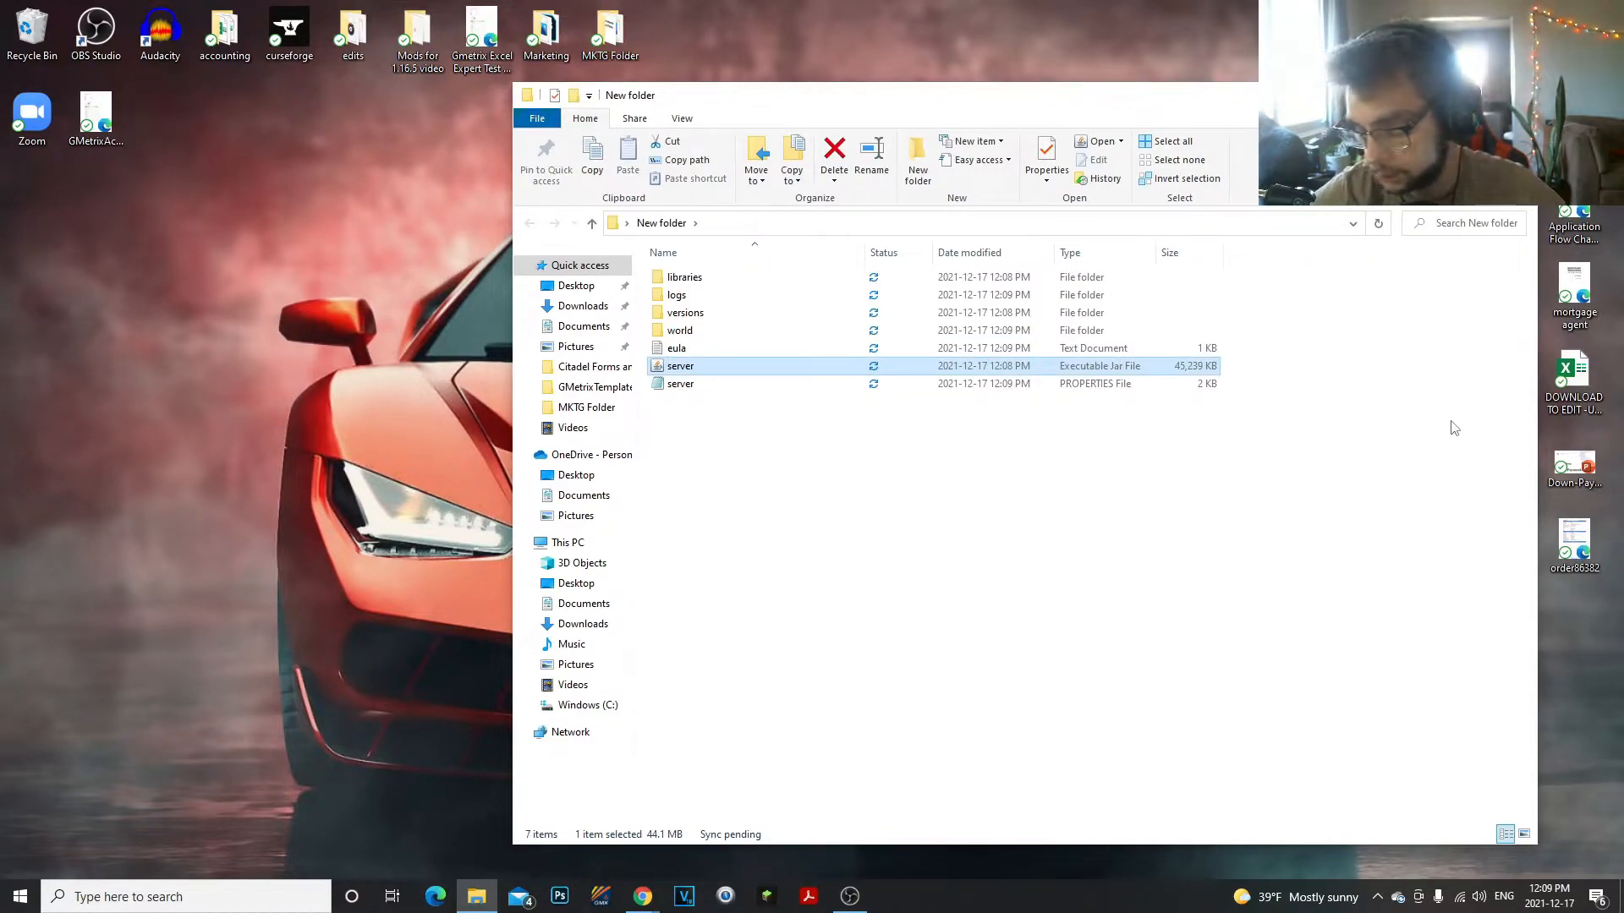
left_click_drag(1041, 108, 984, 314)
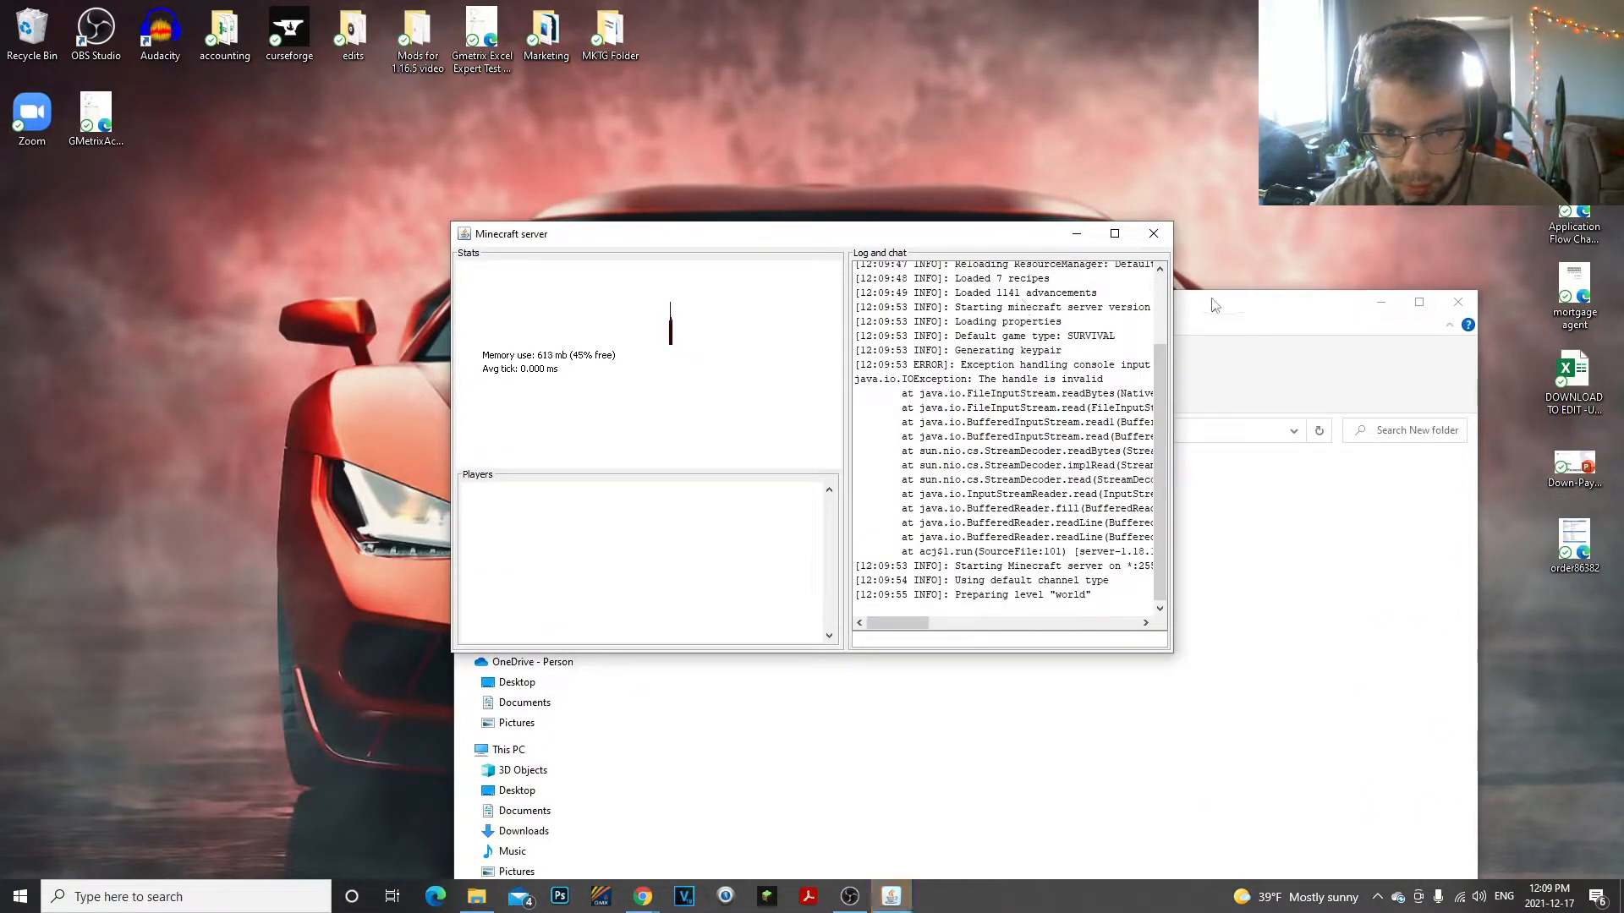
left_click_drag(1204, 315, 1192, 159)
Step: Examine the java launch command and its accompanying instruction on the Minecraft server download page
left_click(677, 829)
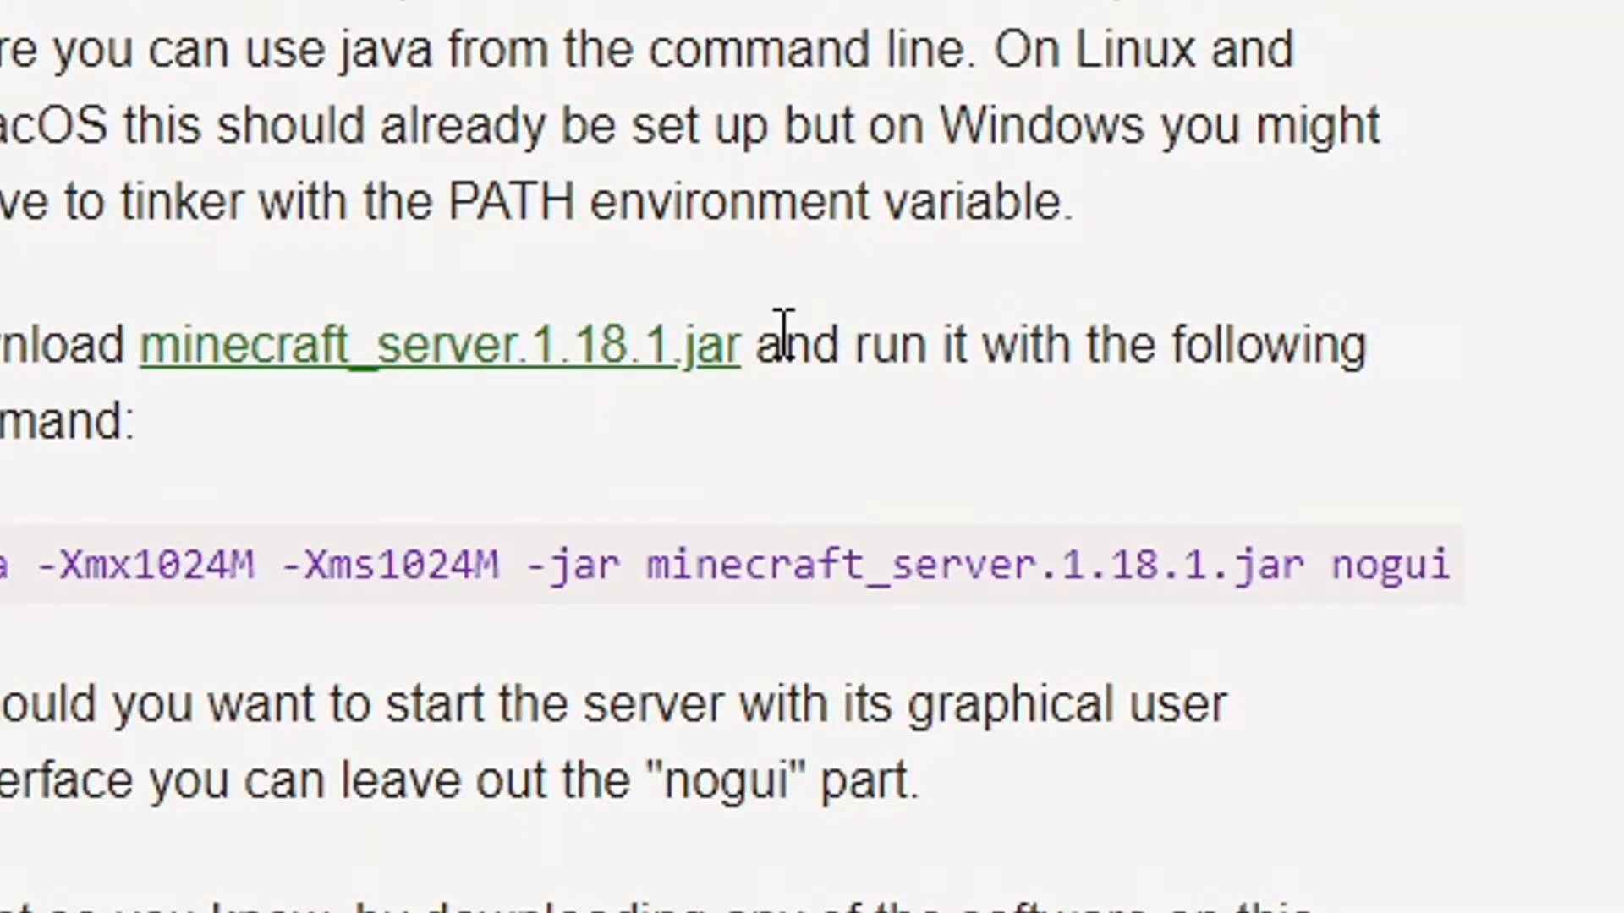
left_click_drag(784, 334, 1222, 334)
left_click(1223, 334)
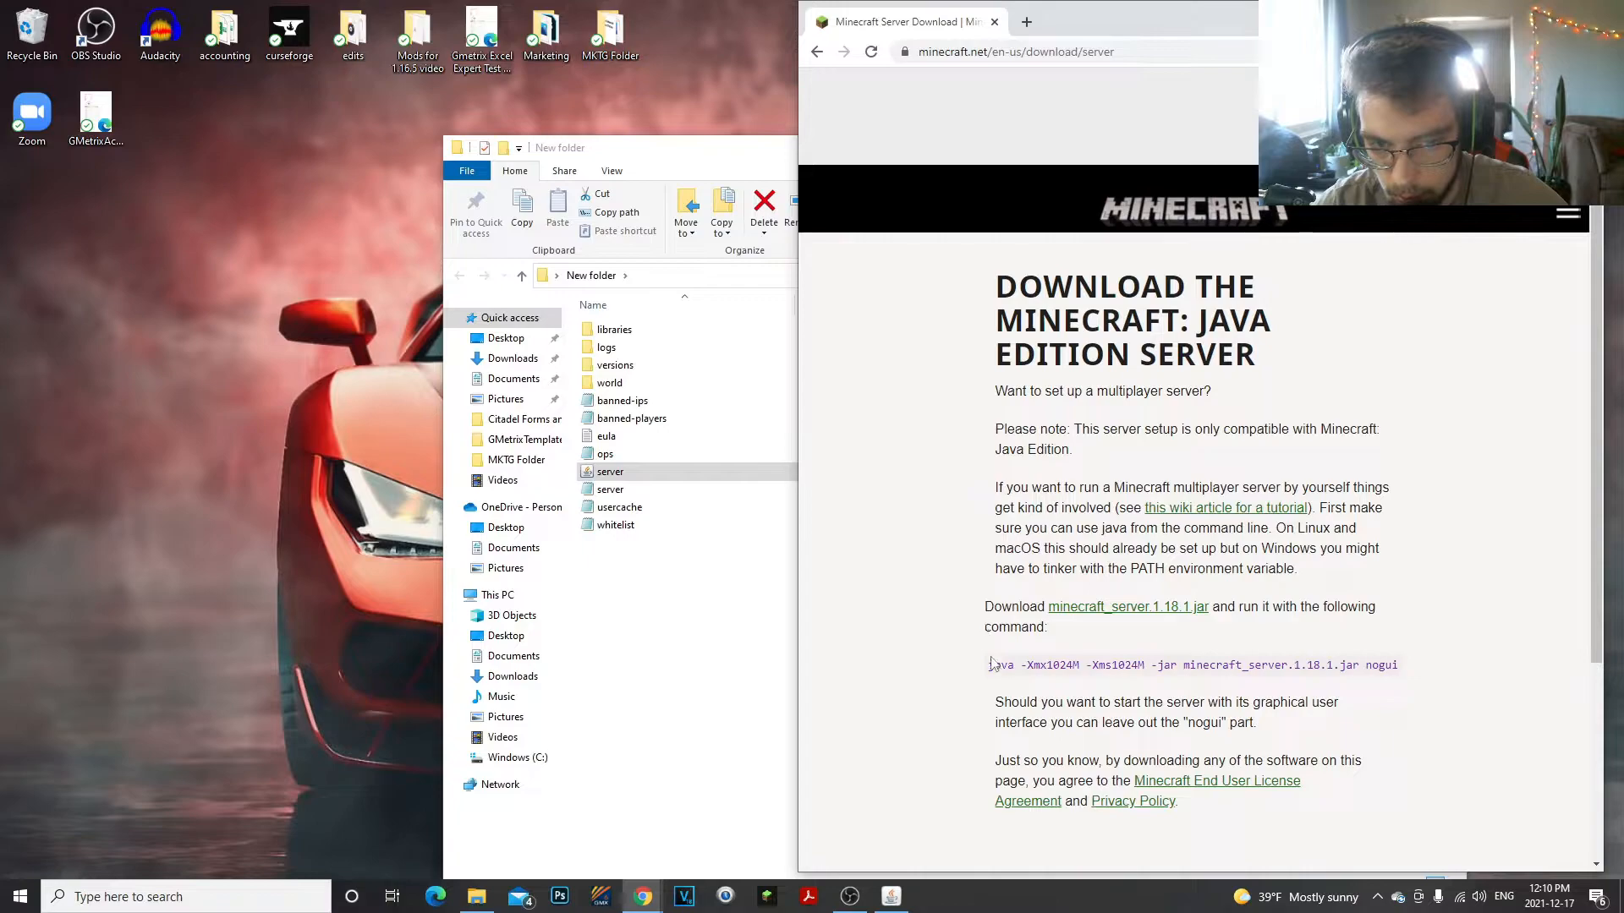
left_click_drag(993, 664, 947, 671)
left_click(946, 669)
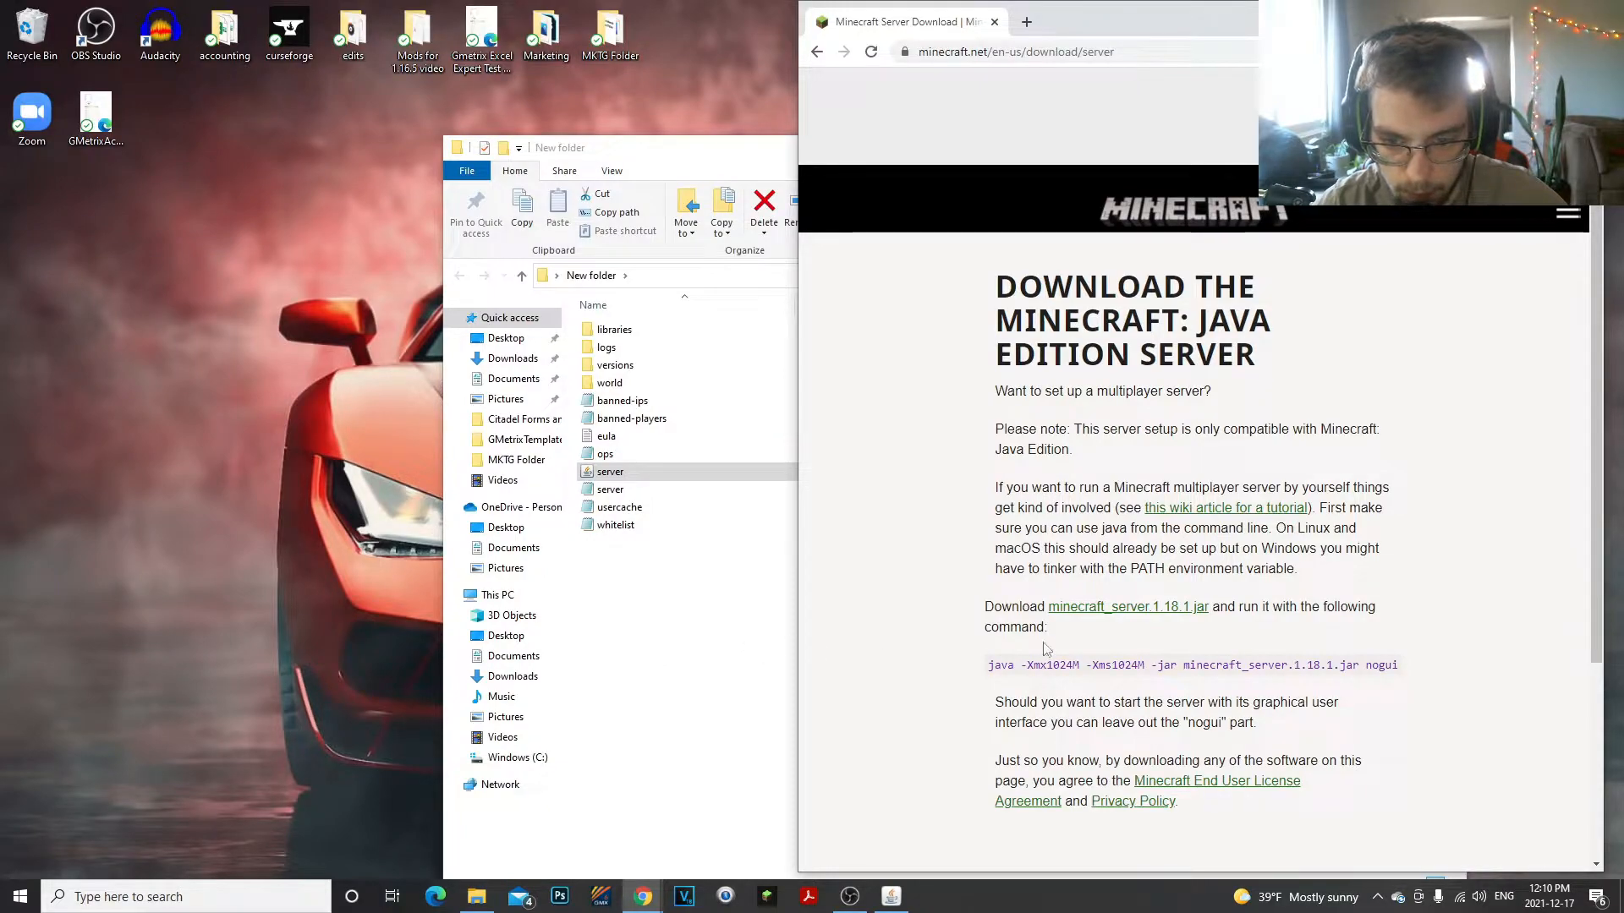
mouse_move(993, 664)
left_mouse_down()
mouse_move(1399, 666)
mouse_move(975, 674)
left_mouse_up()
left_click(1274, 607)
left_click_drag(1219, 607, 1319, 609)
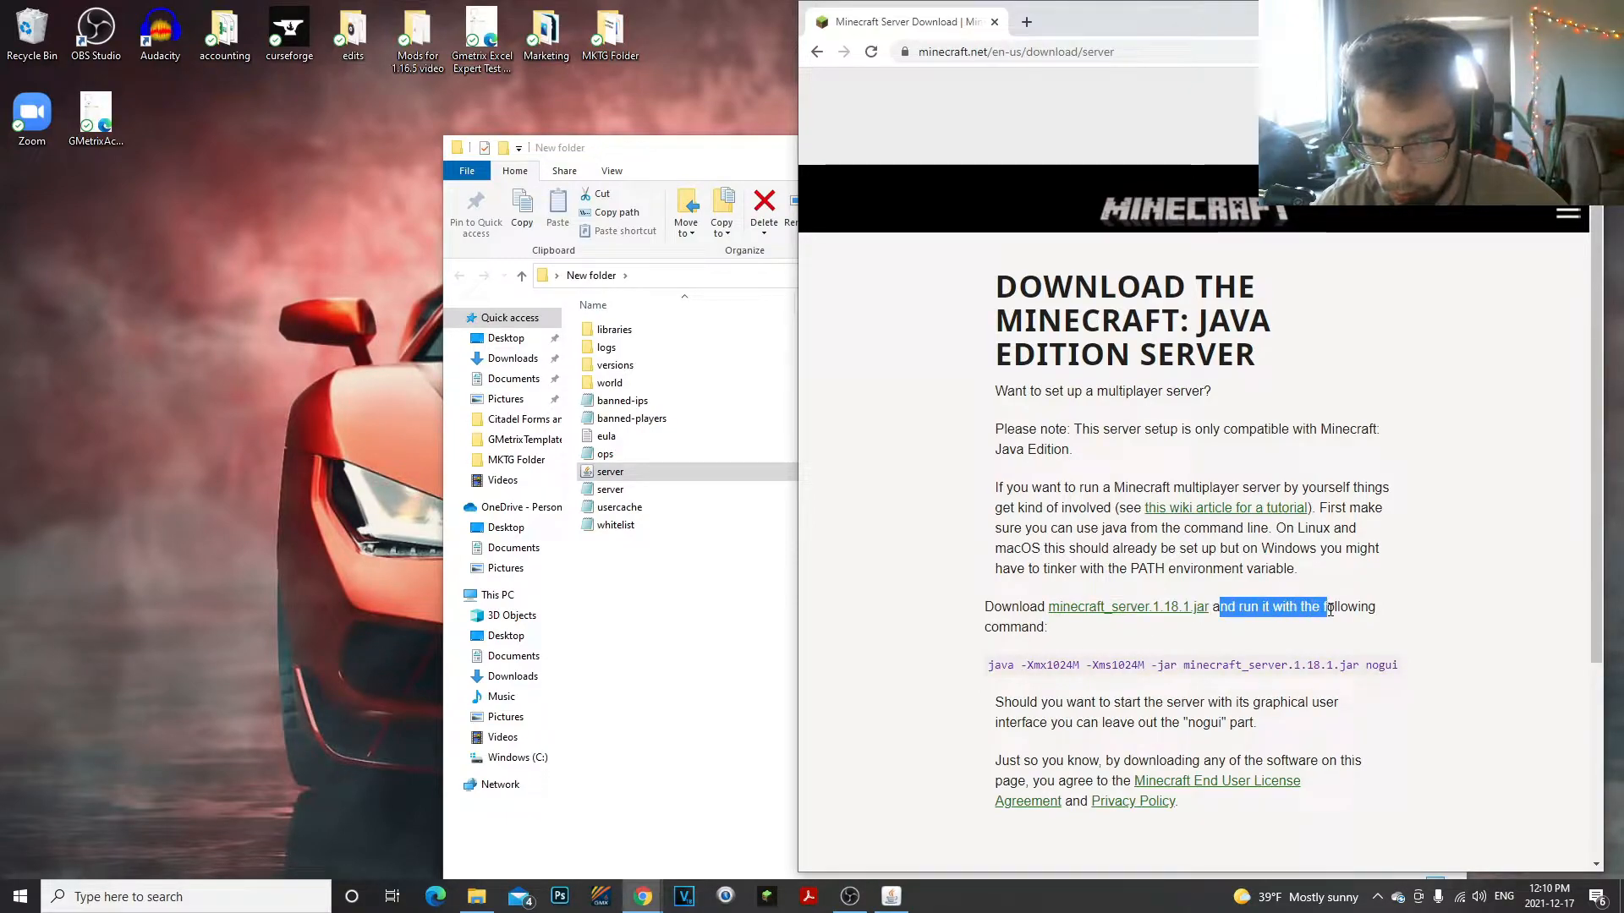
left_click(1290, 623)
left_click_drag(986, 668, 1402, 674)
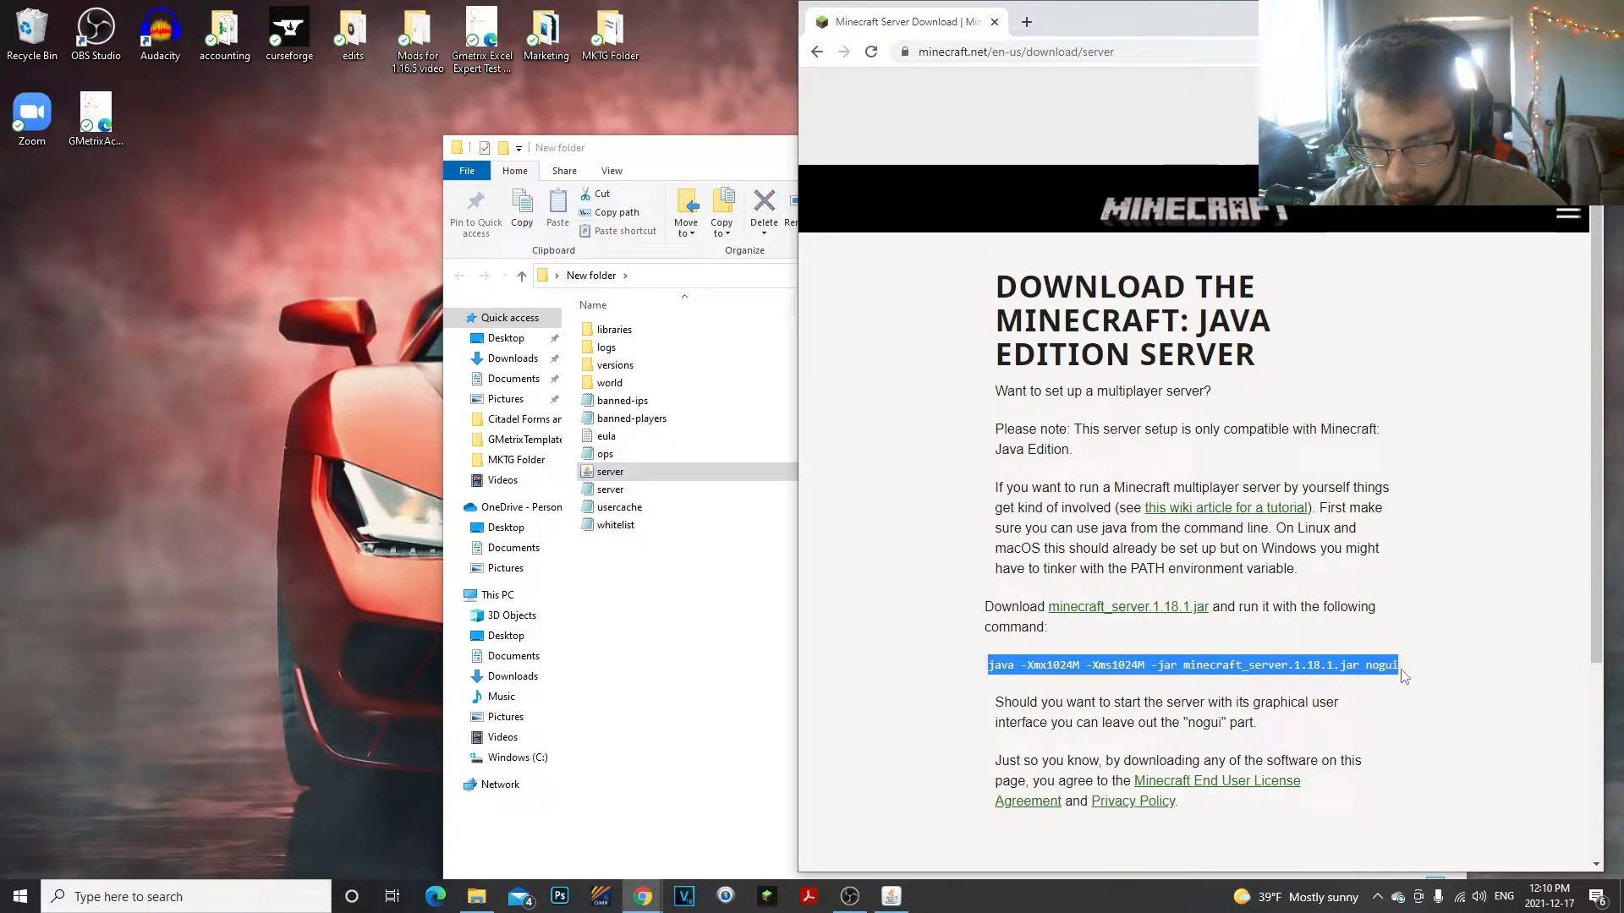
key("alt+Tab")
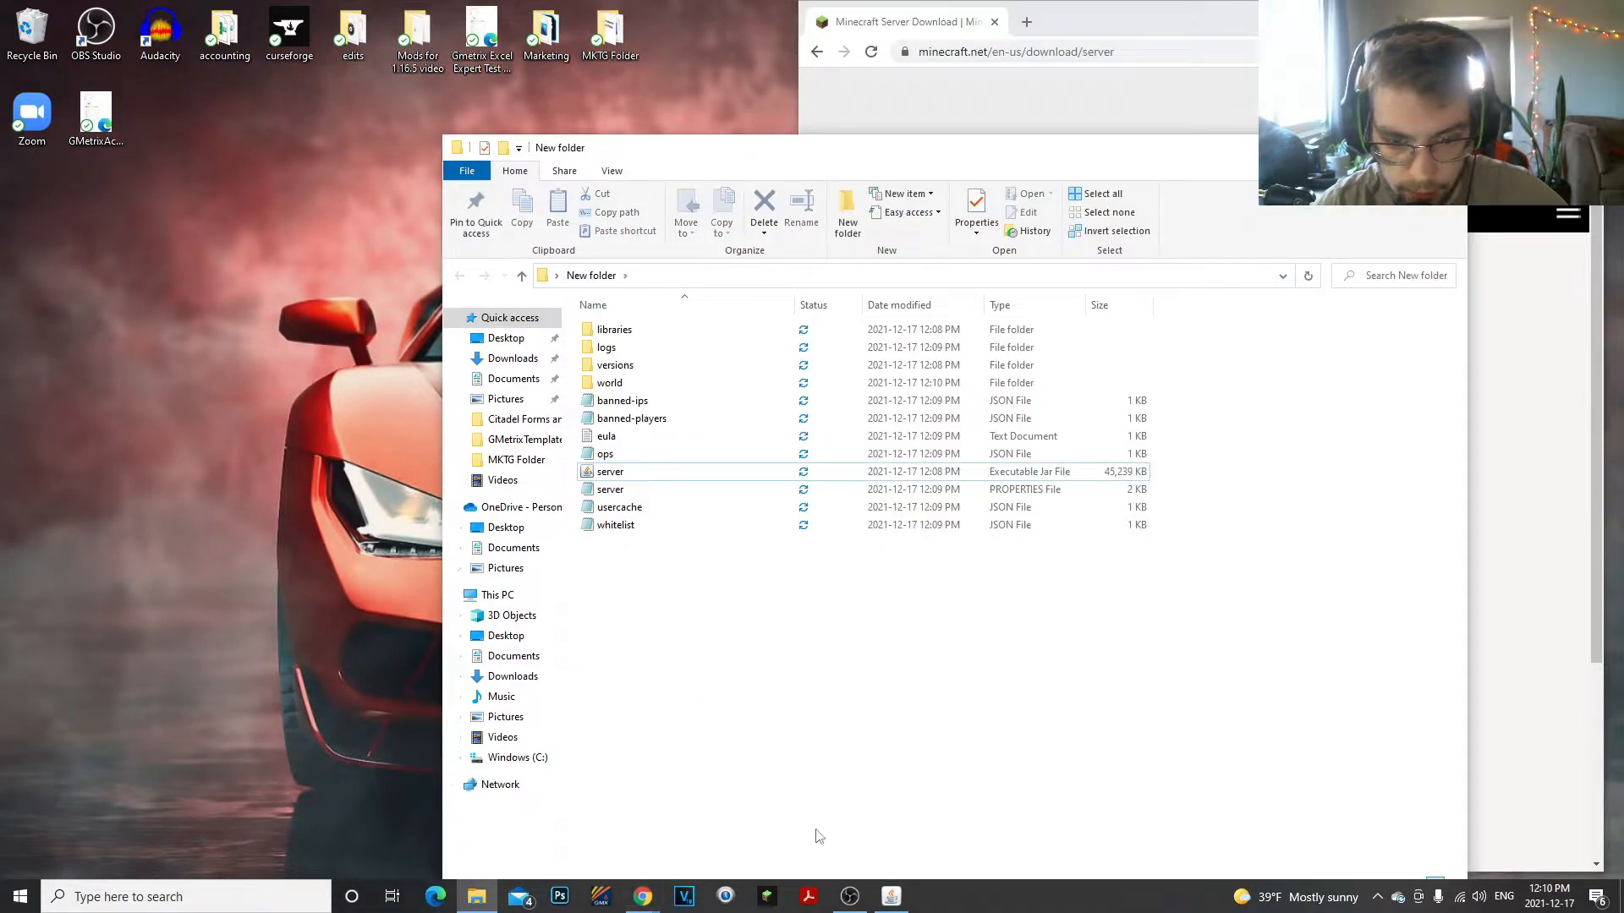
Step: Bring up the Minecraft server console and shut the server down with the stop command
left_click(891, 896)
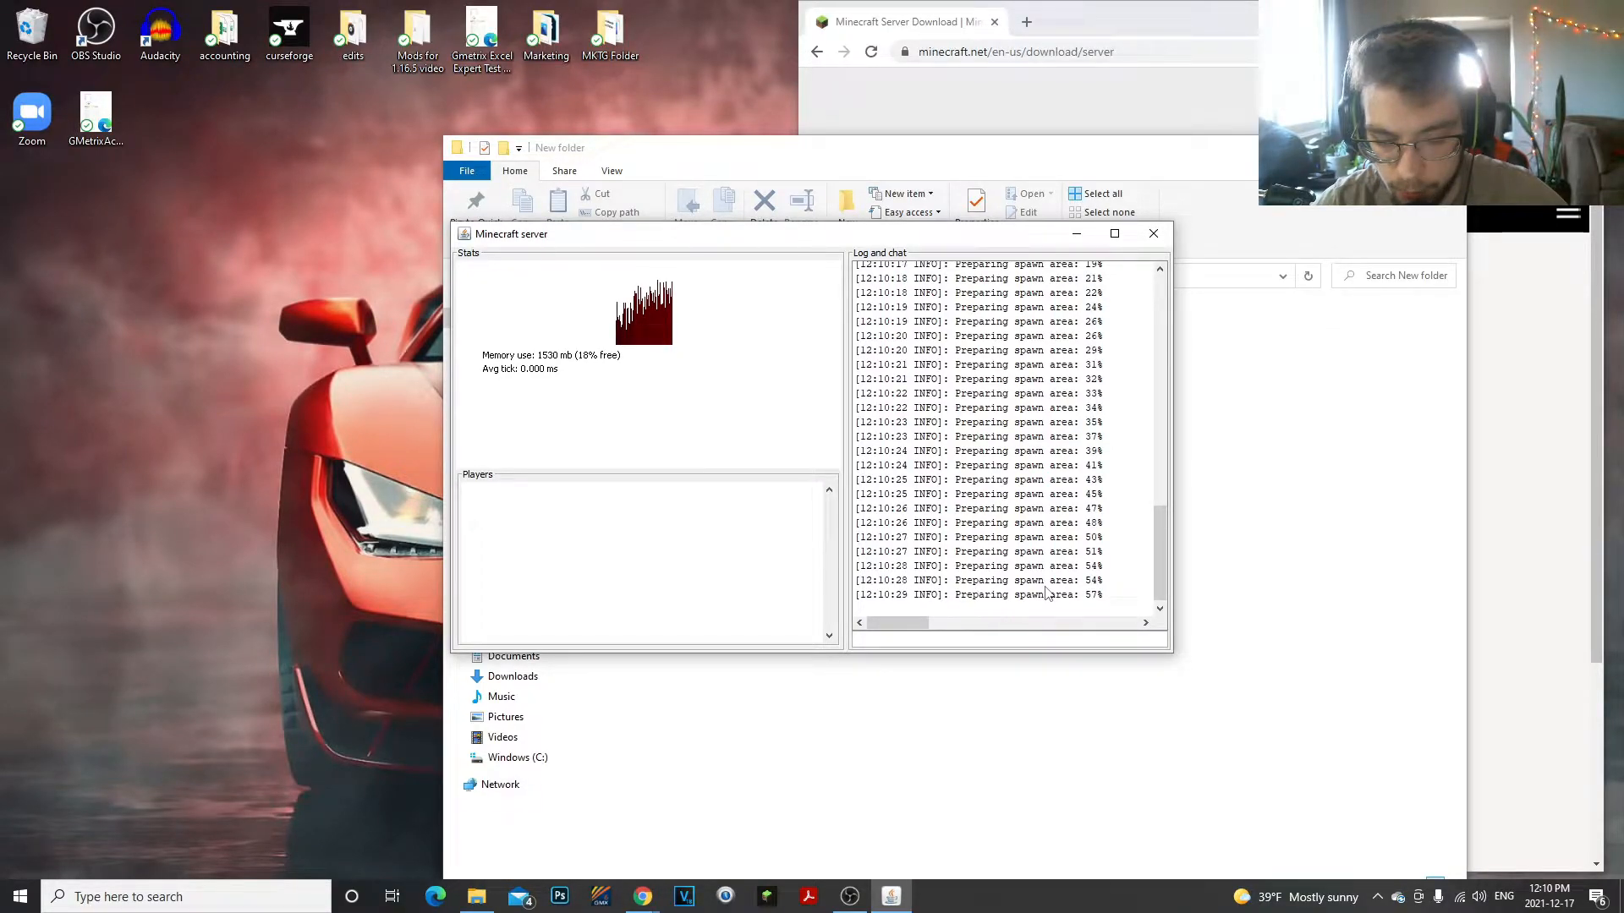
left_click_drag(810, 240, 994, 238)
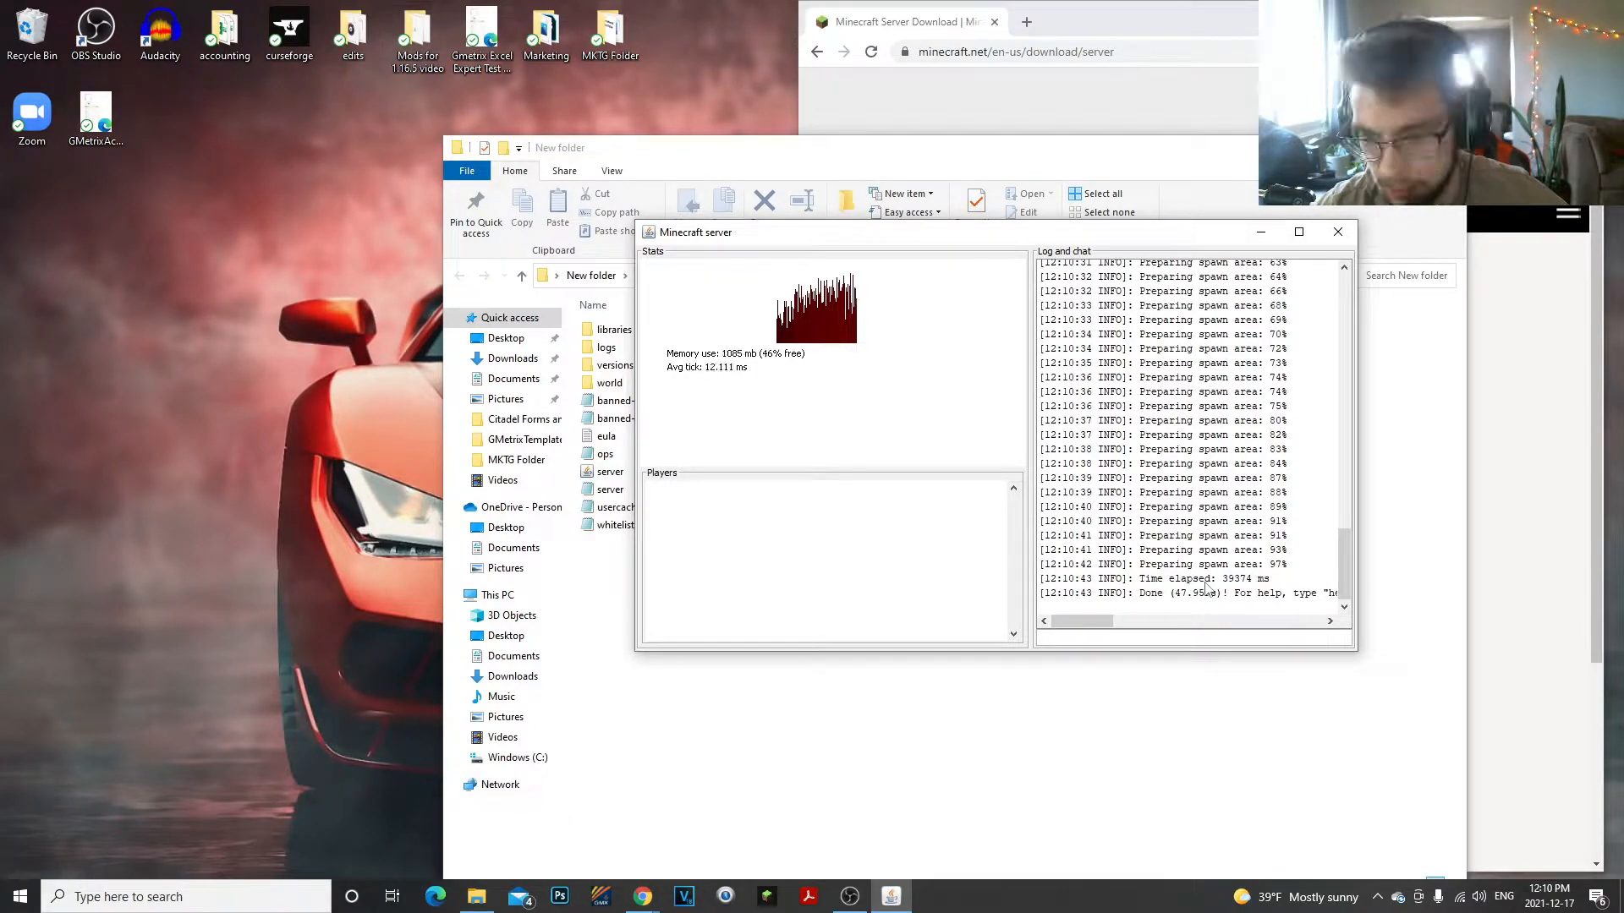
left_click(1172, 642)
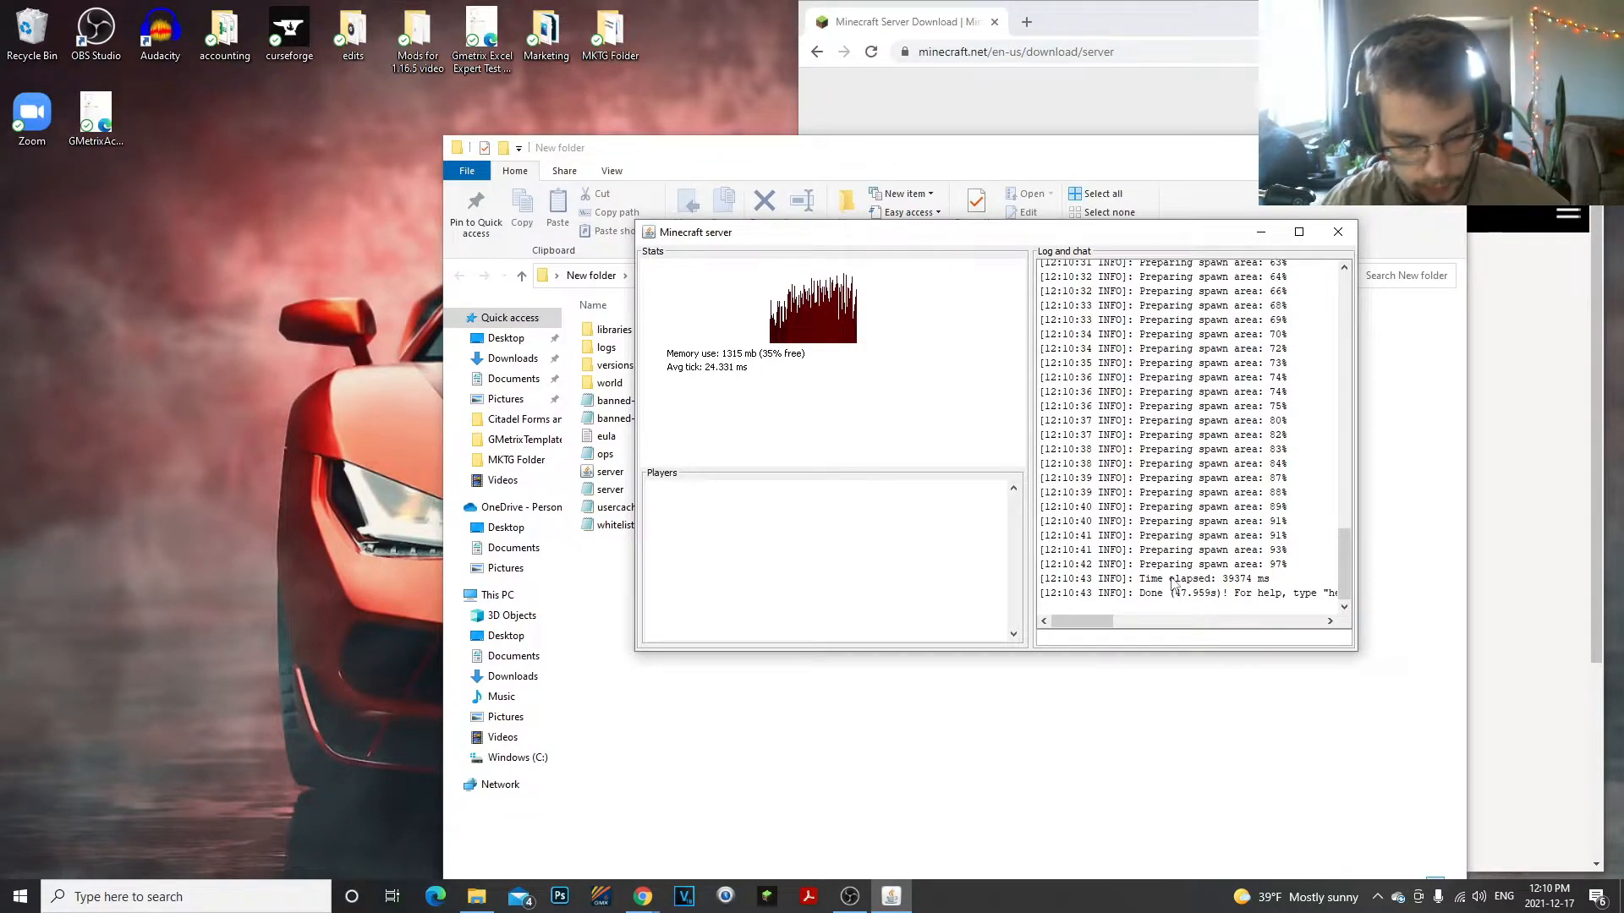
type("stop")
key("Return")
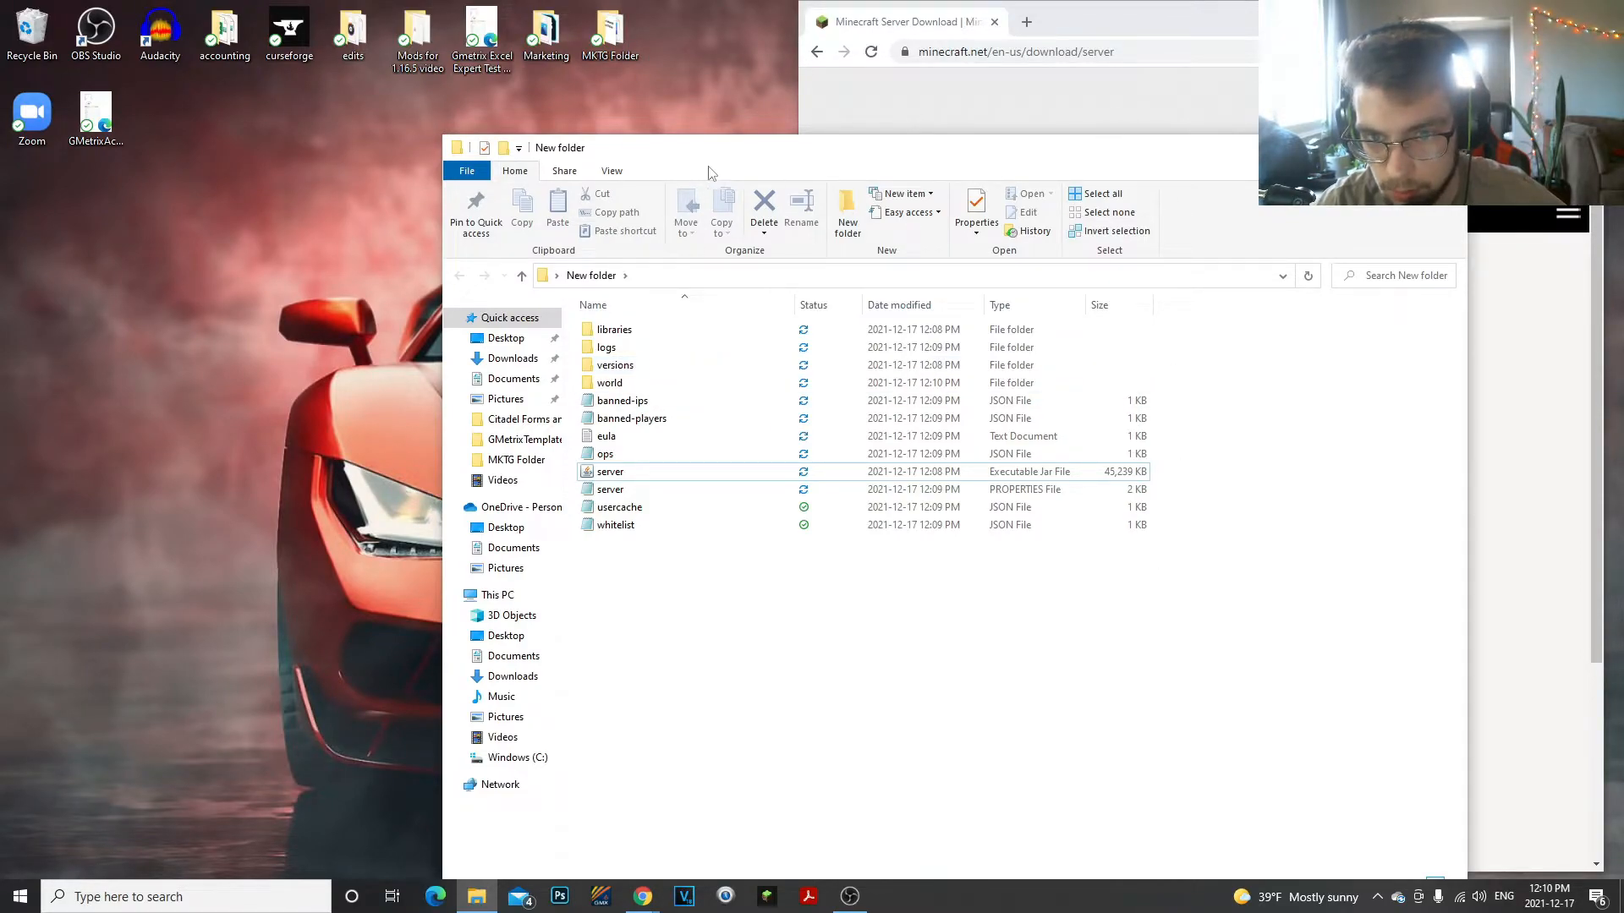
Step: Look through the generated world folder and return to the server folder
left_click_drag(701, 160, 423, 142)
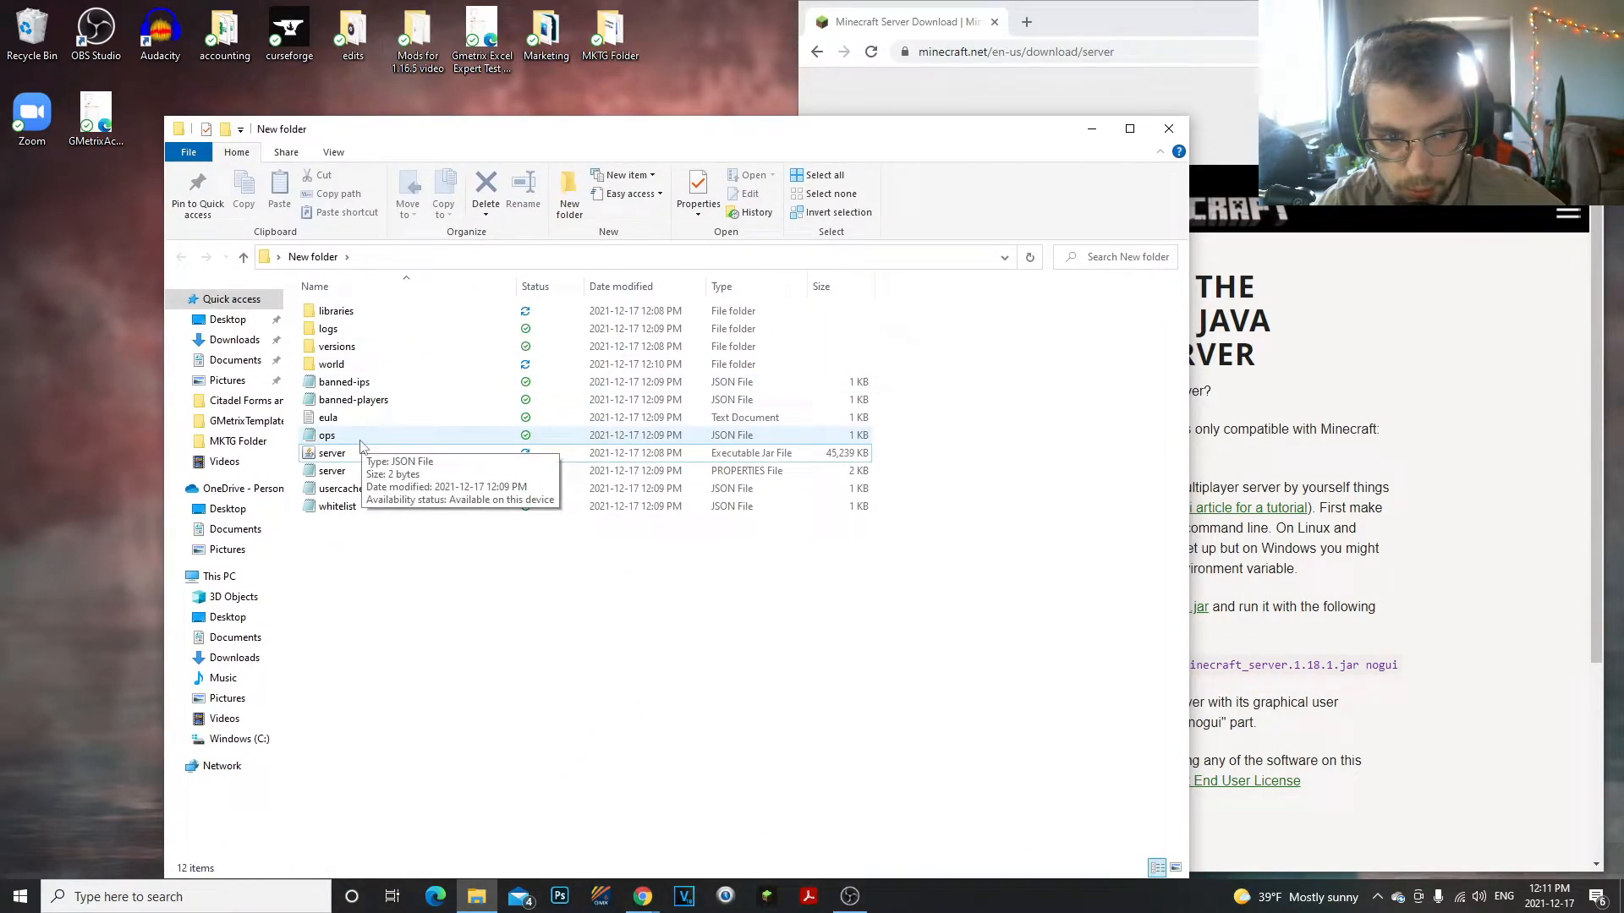
double_click(332, 363)
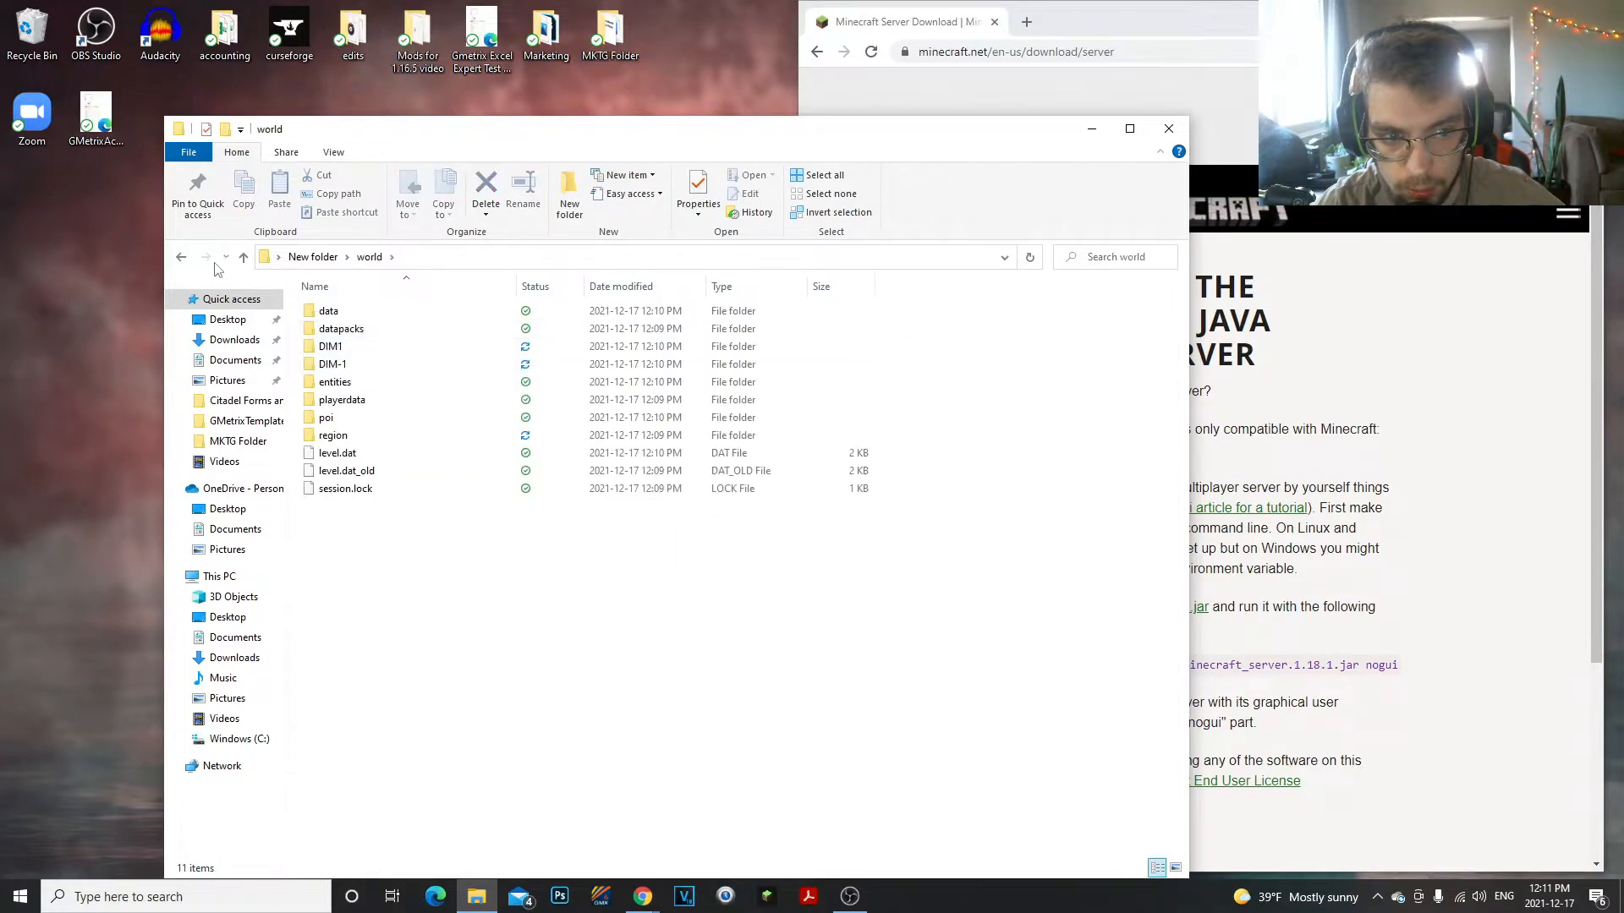
left_click(186, 260)
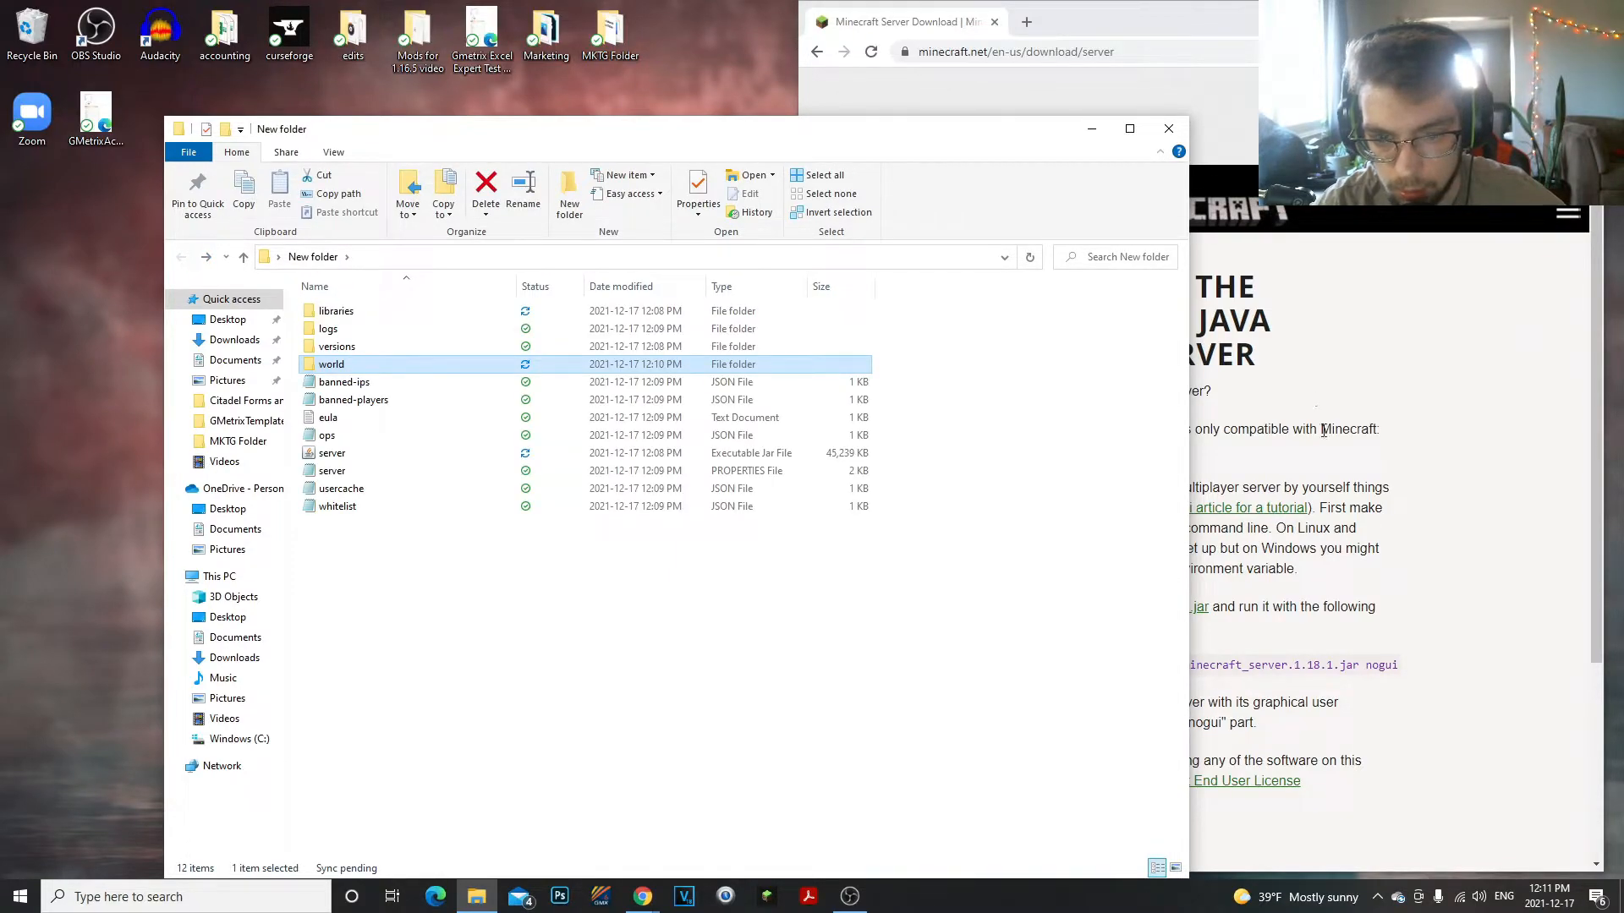
left_click(544, 577)
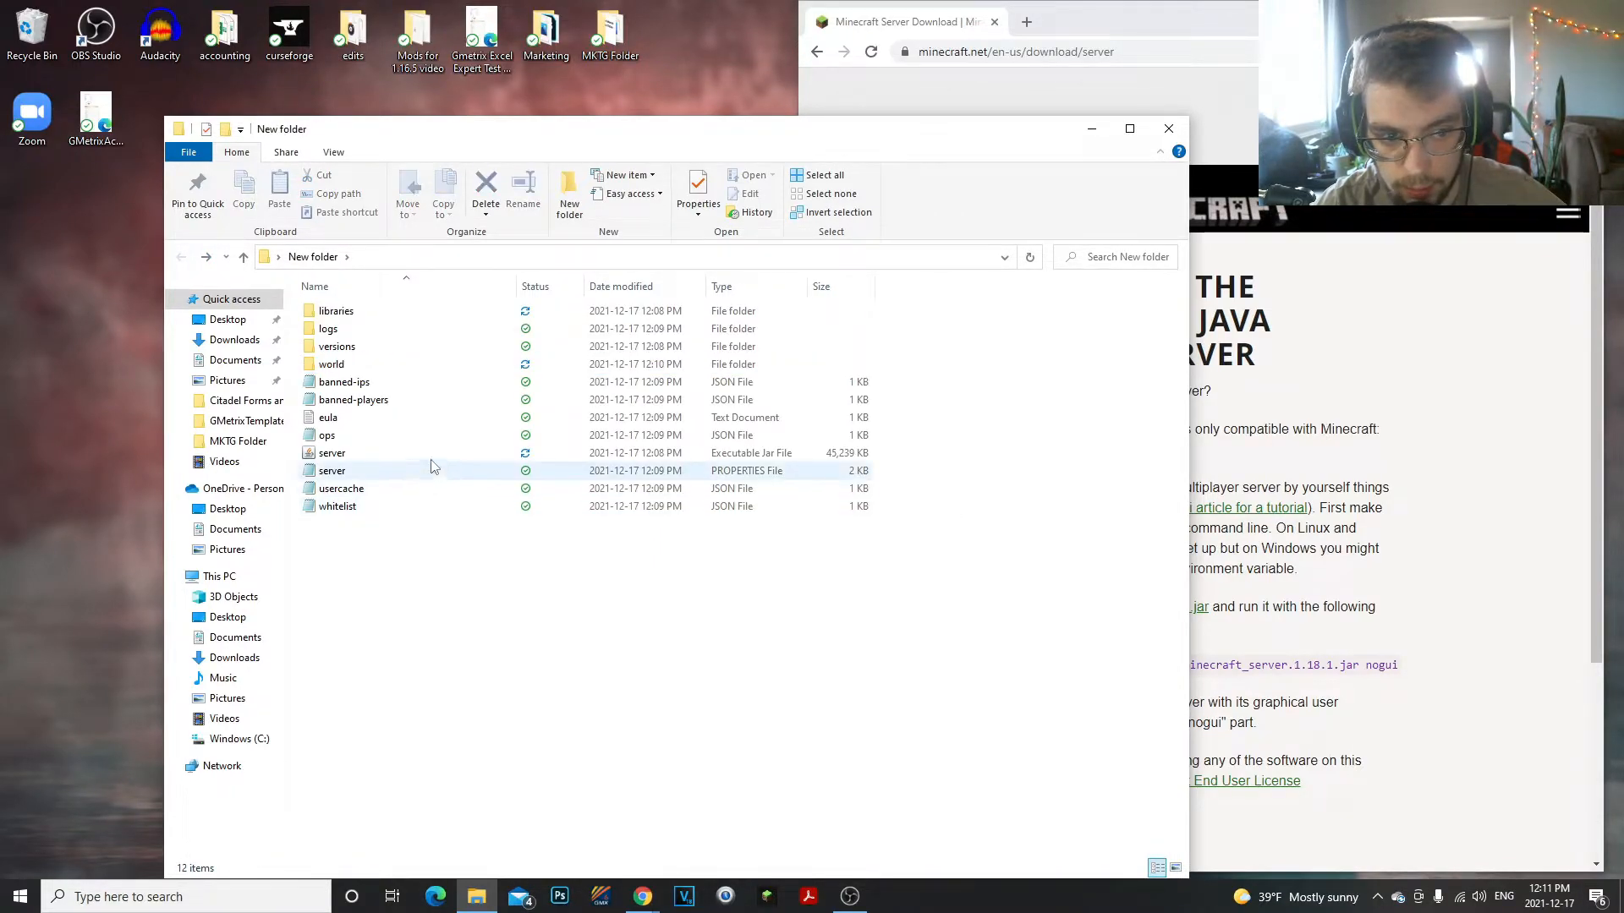
Step: Examine the java launch command and the note about leaving out "nogui" on the server download page
left_click(1309, 685)
mouse_move(989, 666)
left_mouse_down()
mouse_move(1400, 666)
mouse_move(988, 665)
left_mouse_up()
left_click(1397, 665)
left_click(988, 666)
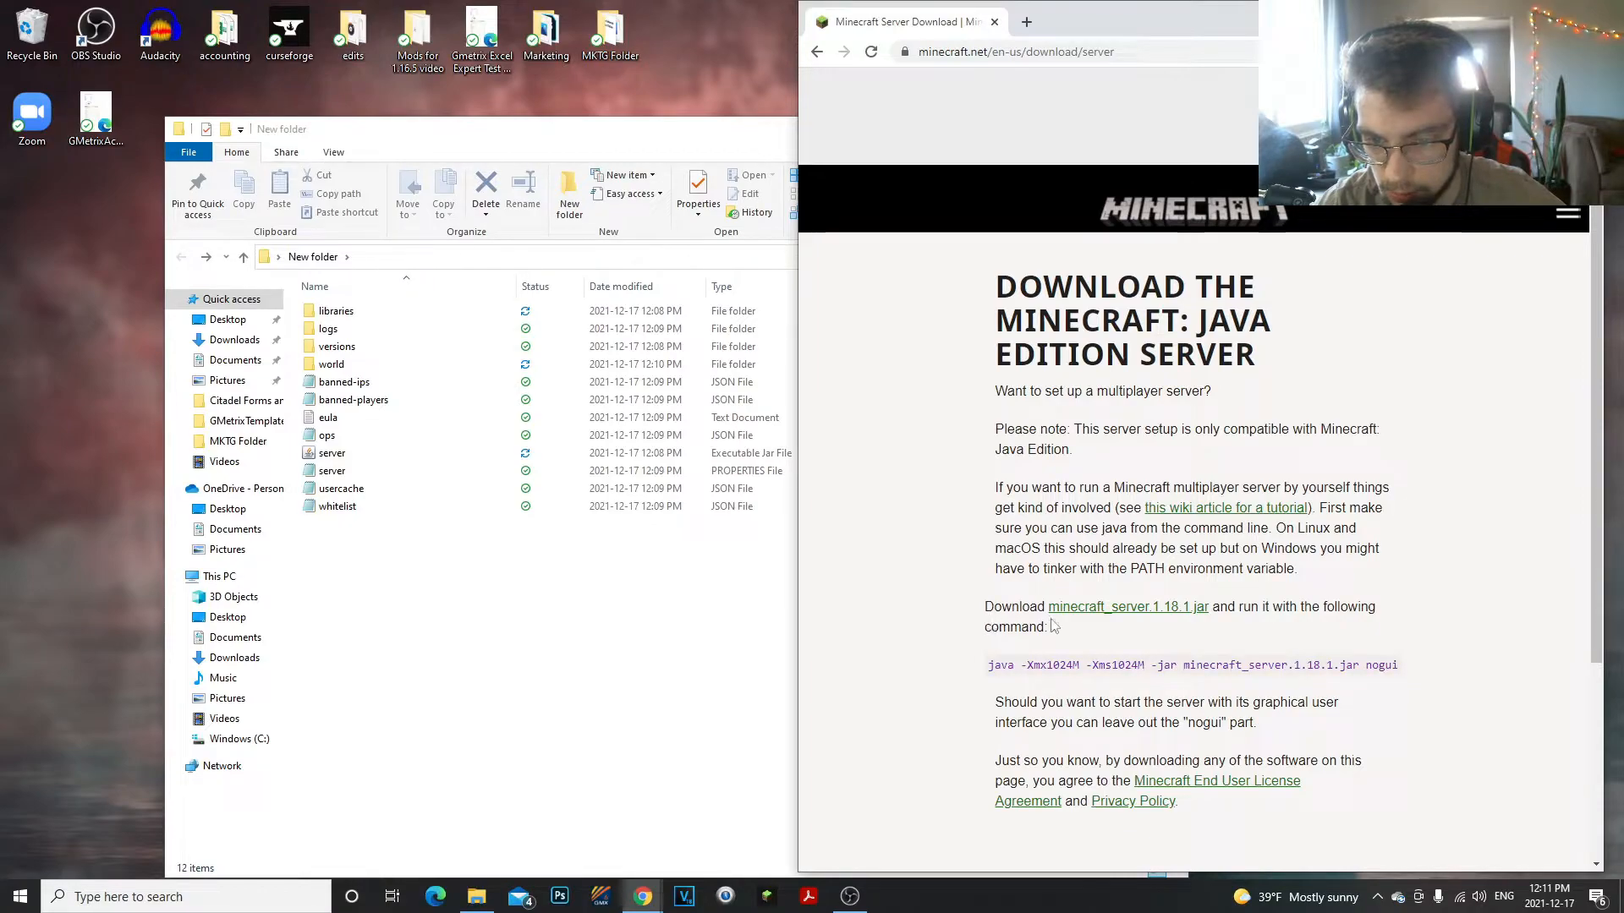
left_click_drag(996, 703, 1247, 724)
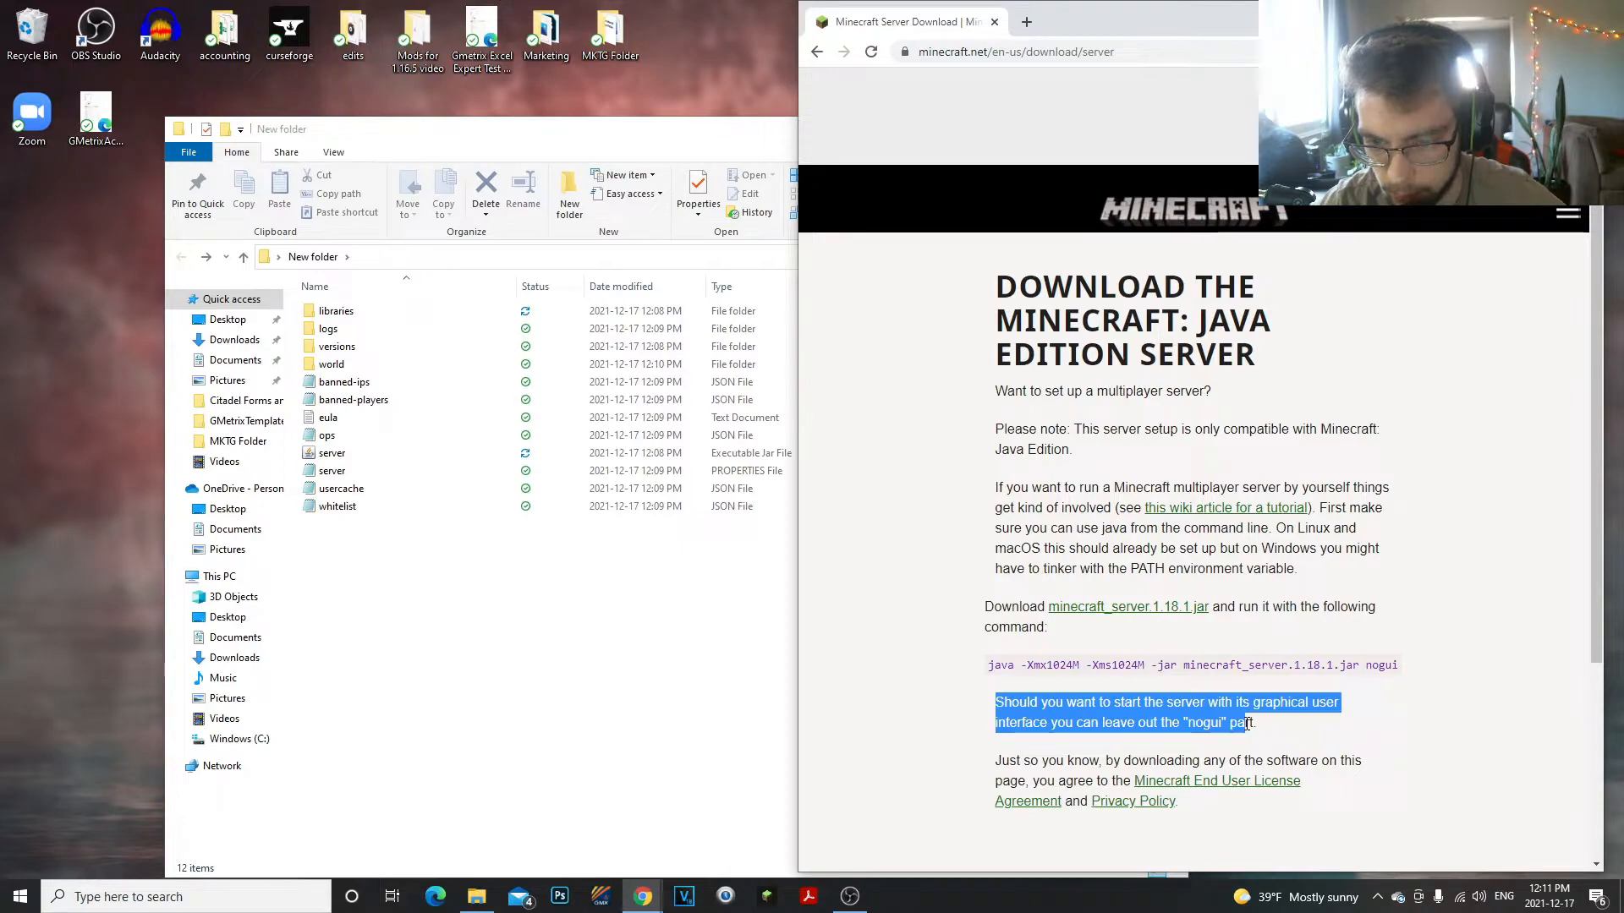
left_click(1247, 724)
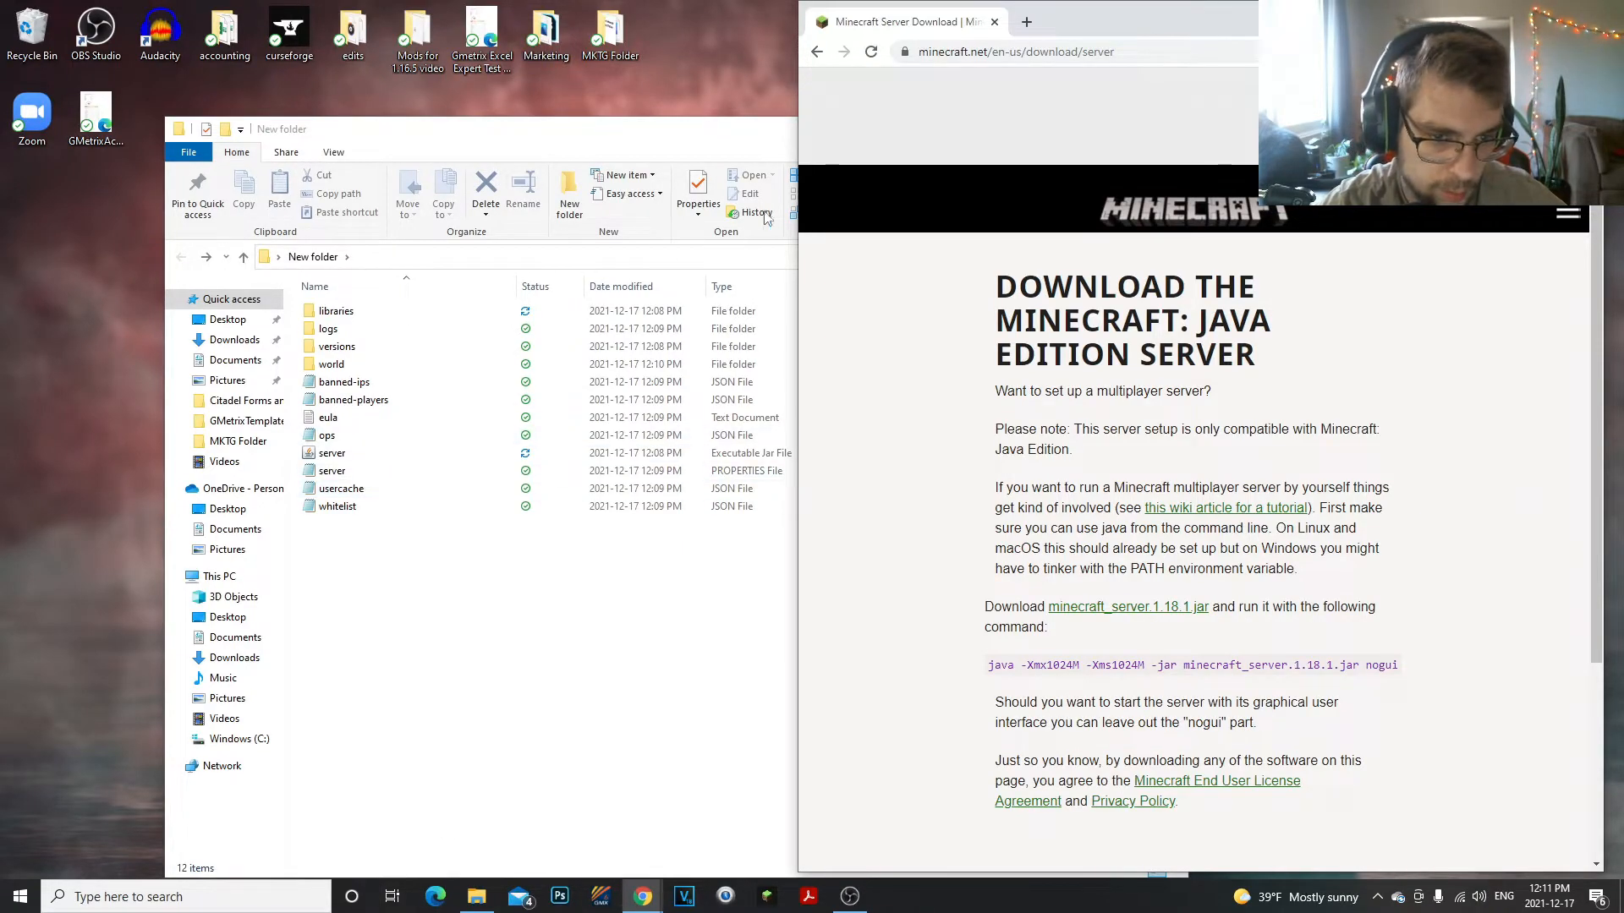
Step: Move the server folder window aside and reread the download and launch instructions for minecraft_server.1.18.1.jar
left_click(566, 155)
left_click_drag(463, 134, 393, 81)
left_click(1040, 681)
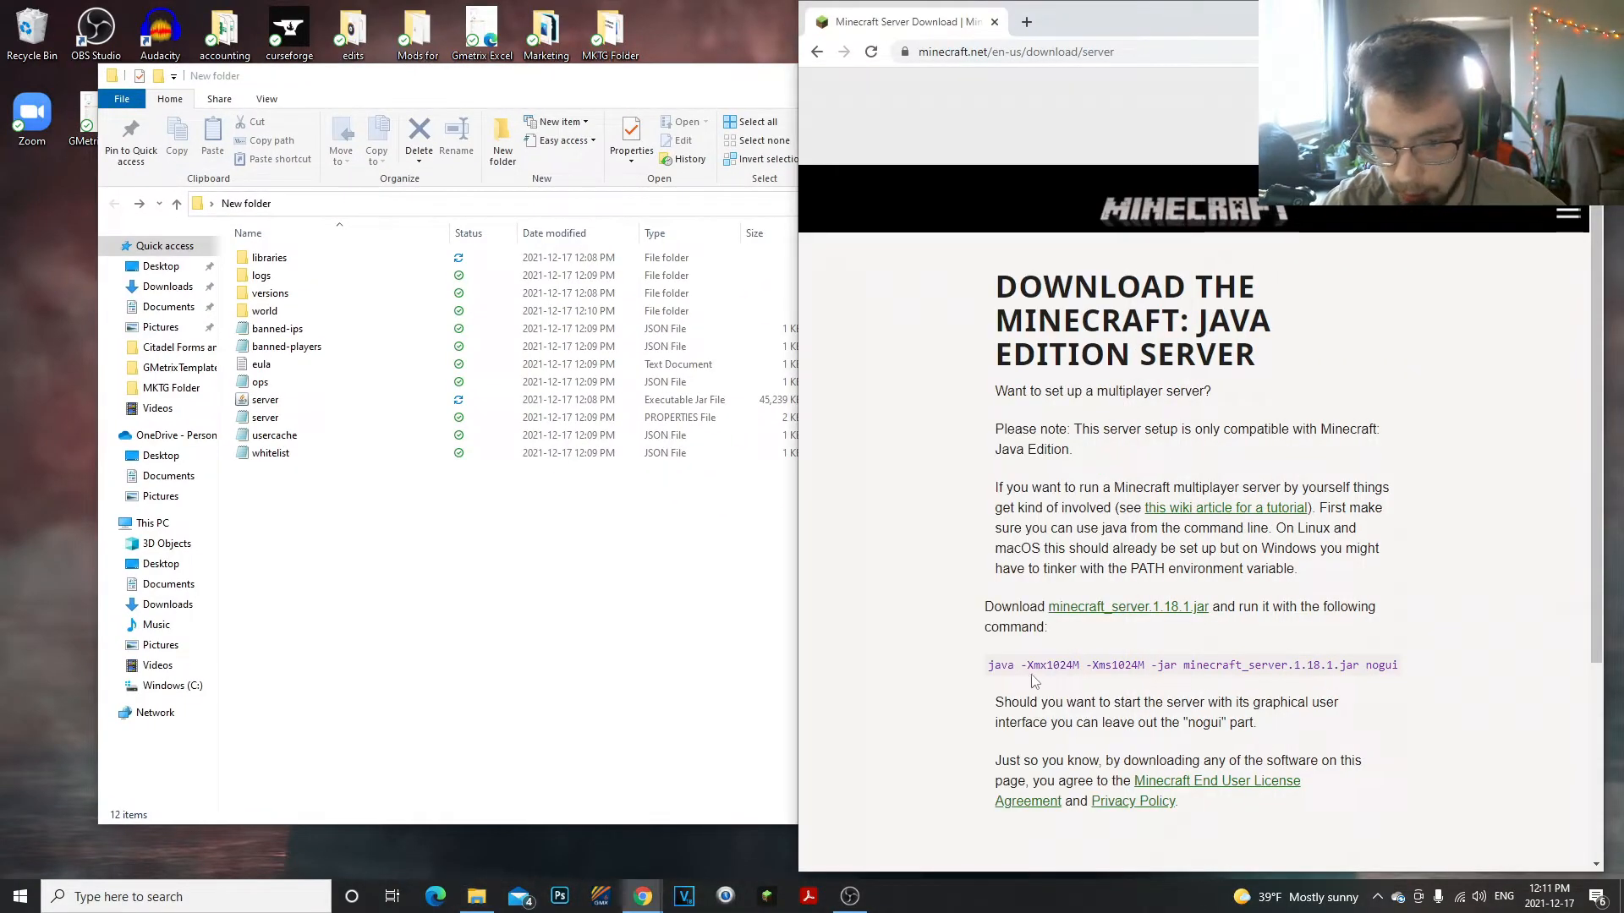
left_click_drag(988, 670, 1552, 665)
left_click(1380, 674)
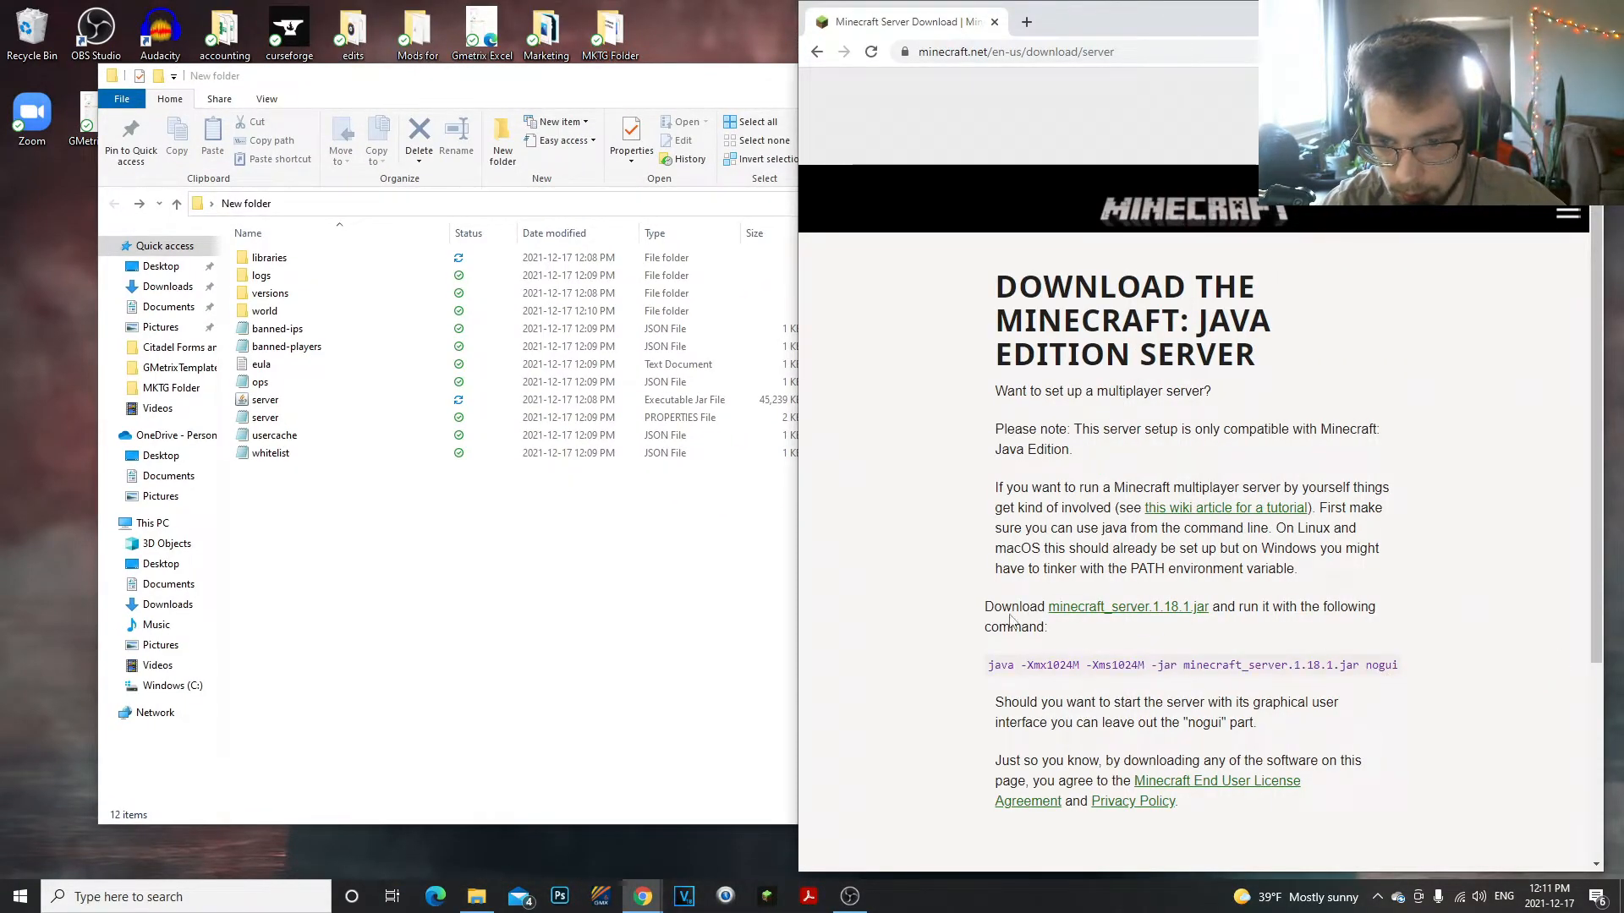
left_click_drag(1005, 616, 1197, 755)
left_click(1425, 759)
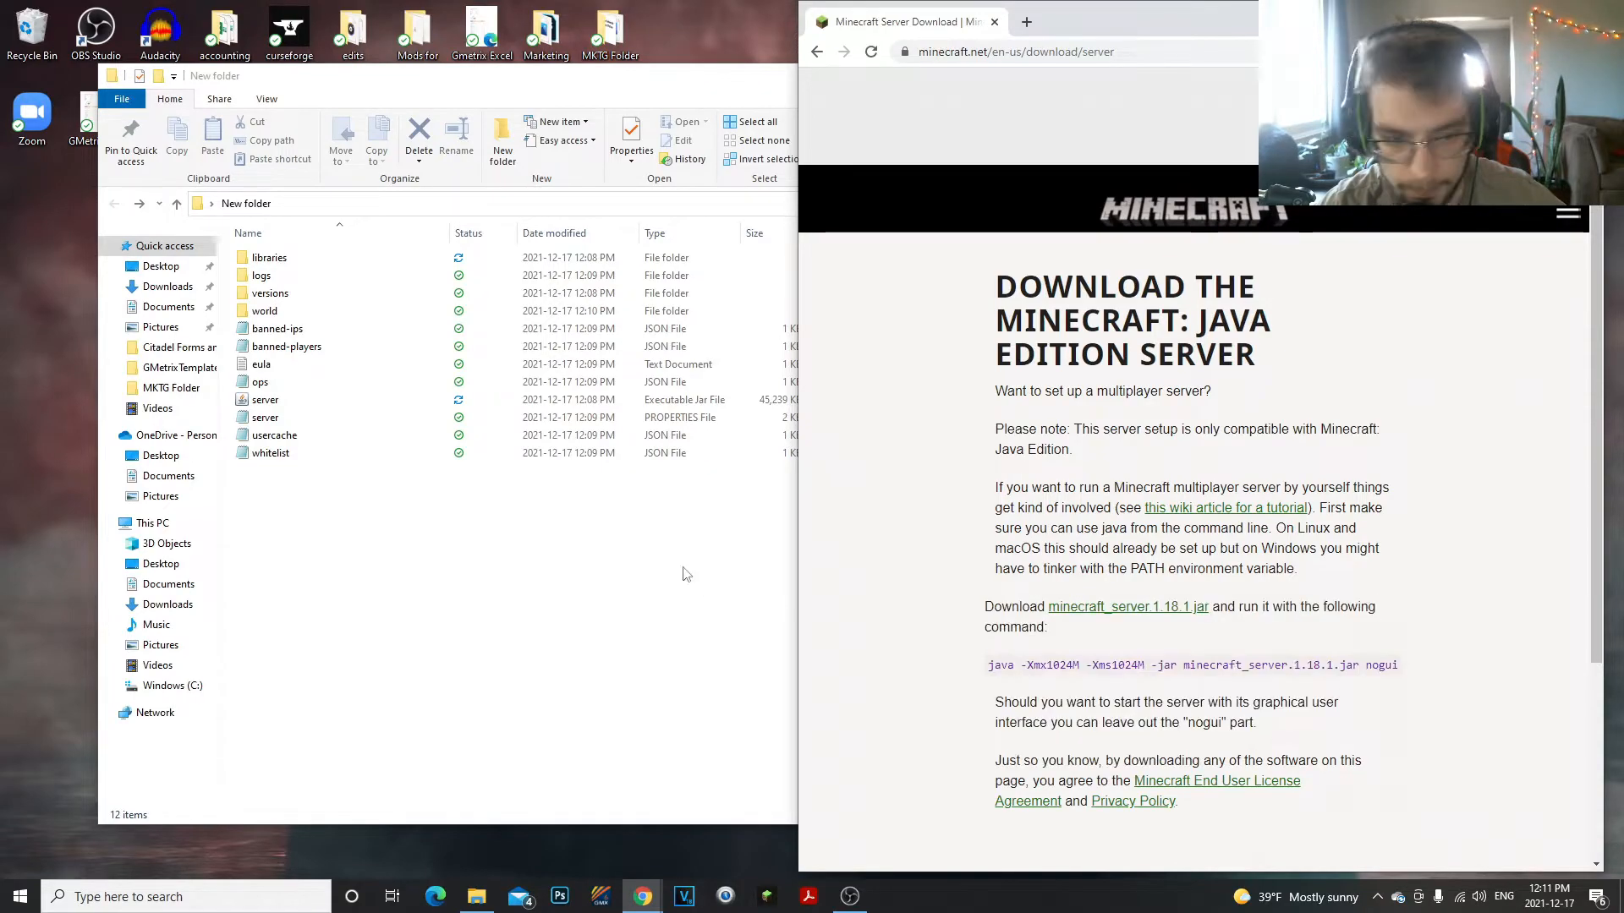
Step: Run the server jar from the server folder and rearrange the folder and browser windows
left_click(338, 433)
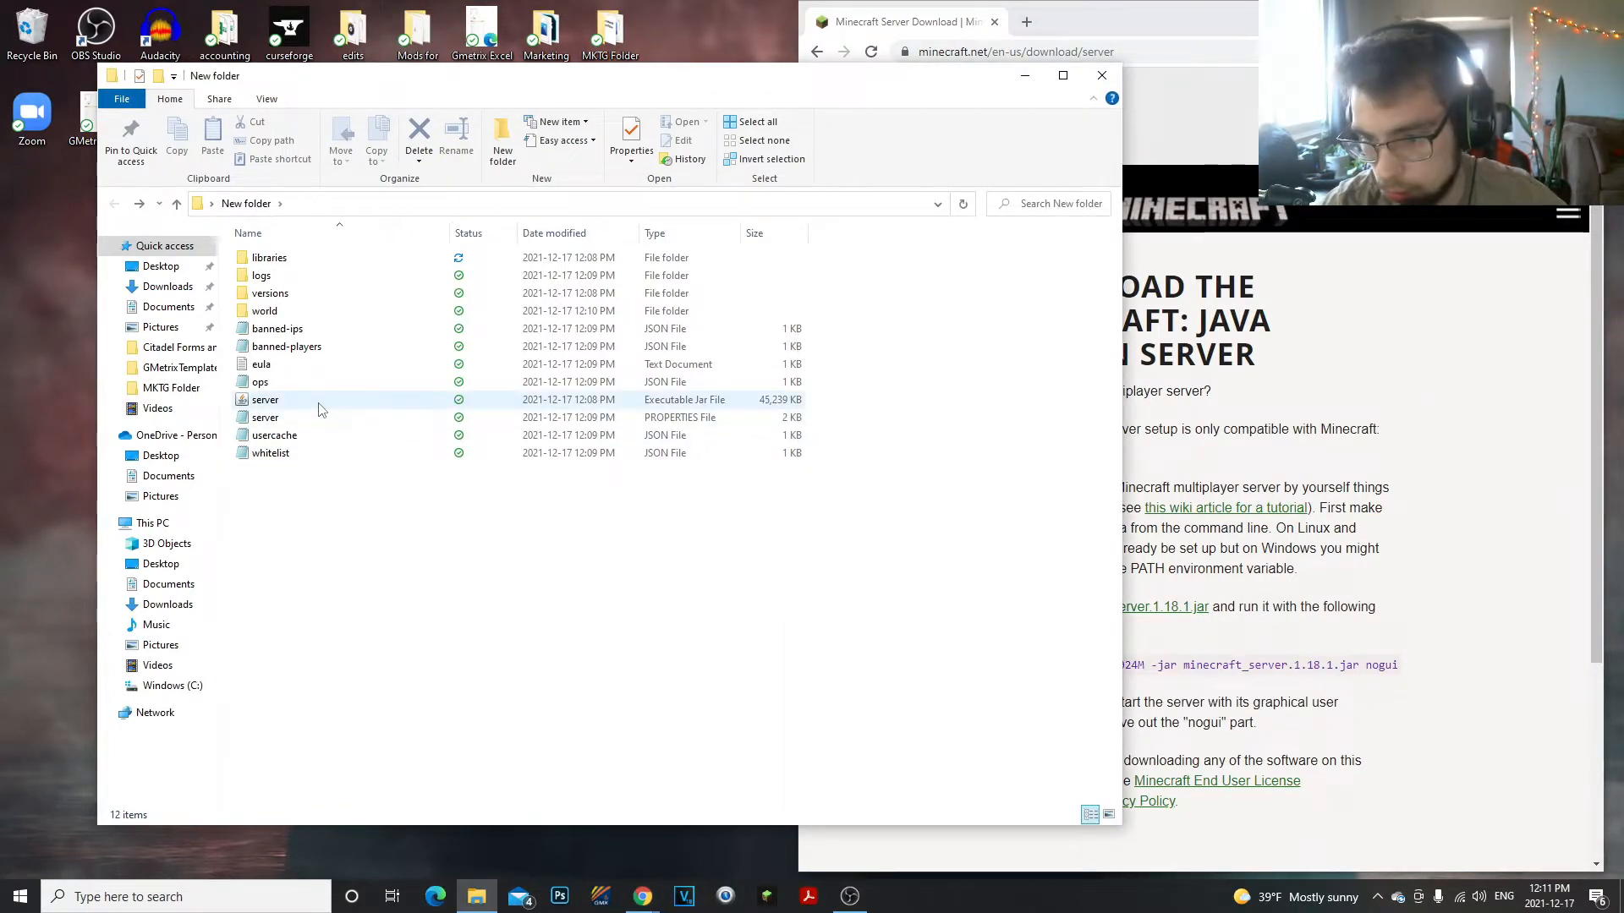
double_click(320, 404)
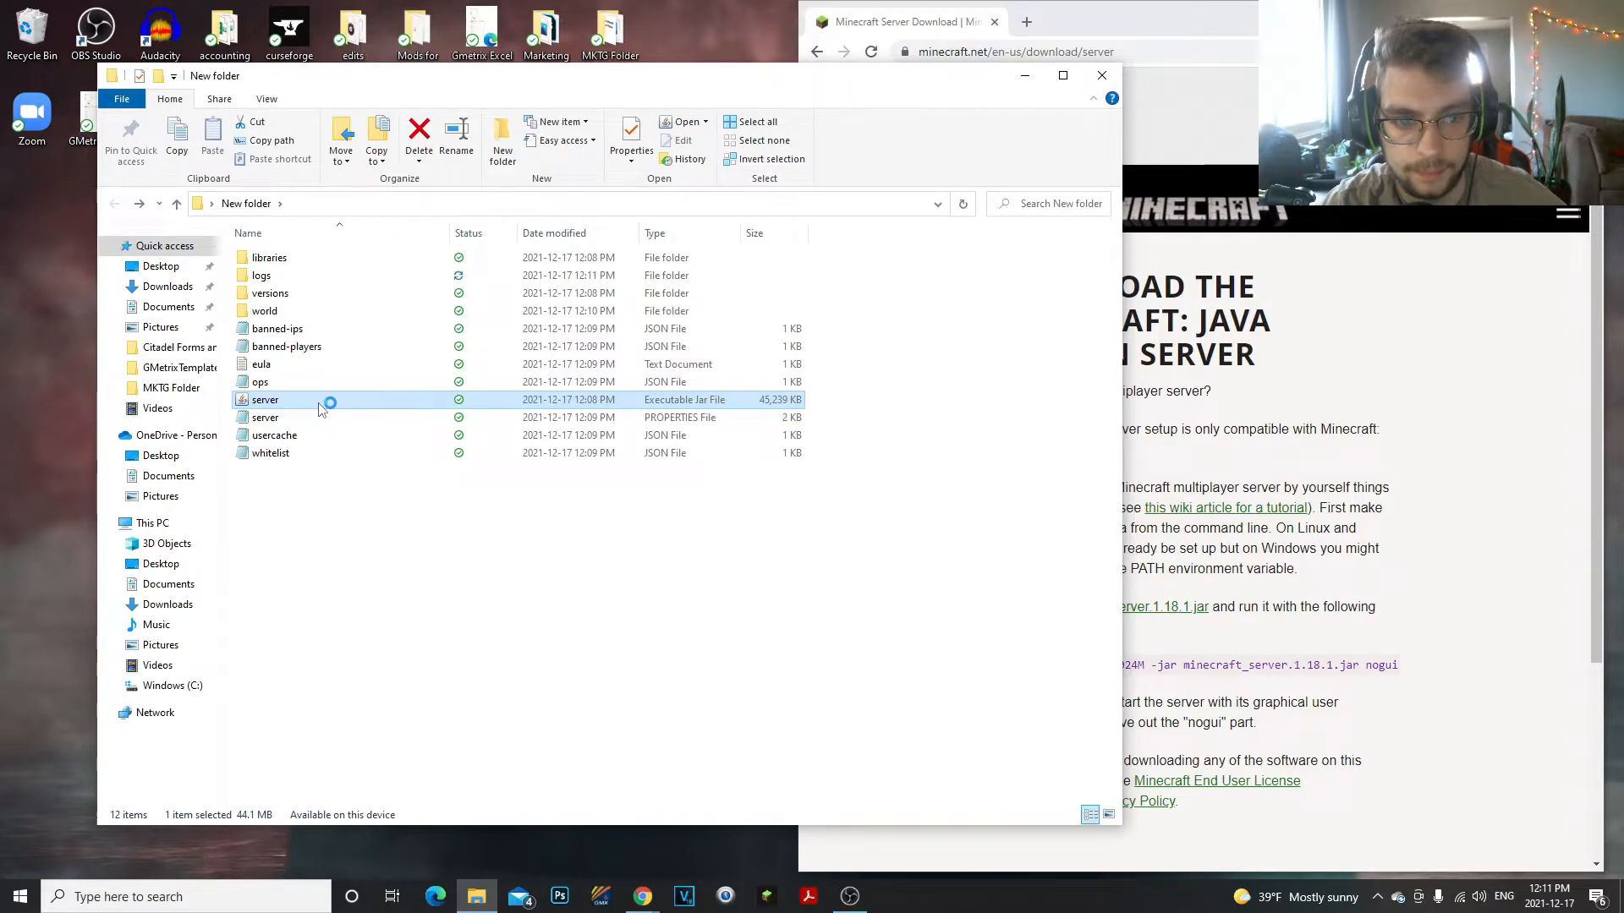
left_click_drag(888, 74, 745, 200)
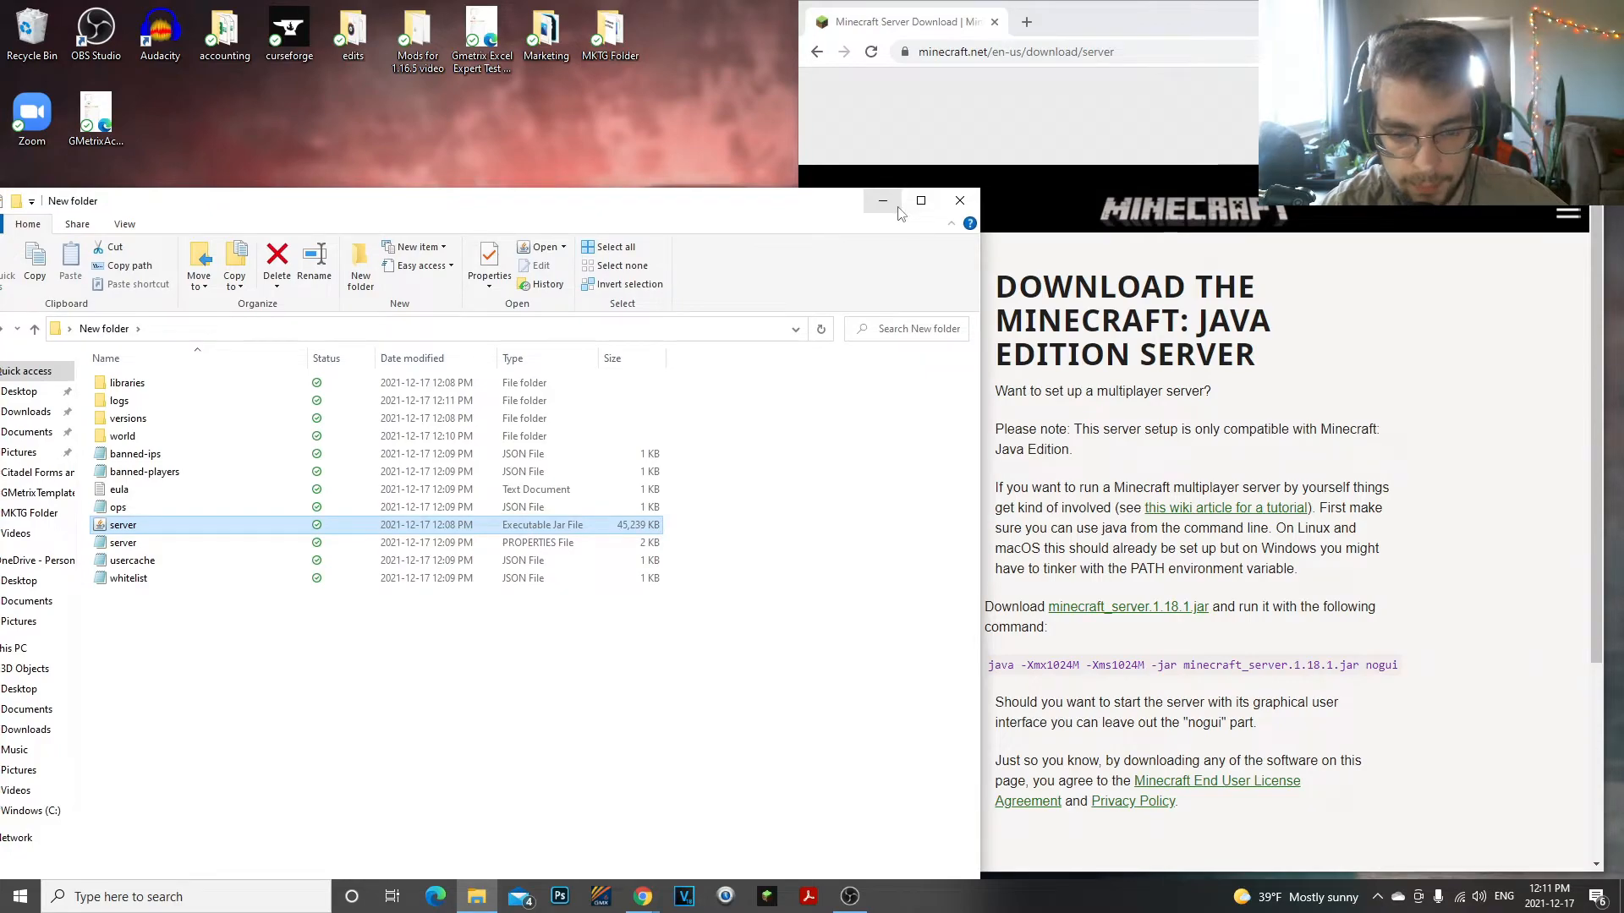
left_click(882, 201)
left_click_drag(797, 391, 902, 387)
double_click(808, 383)
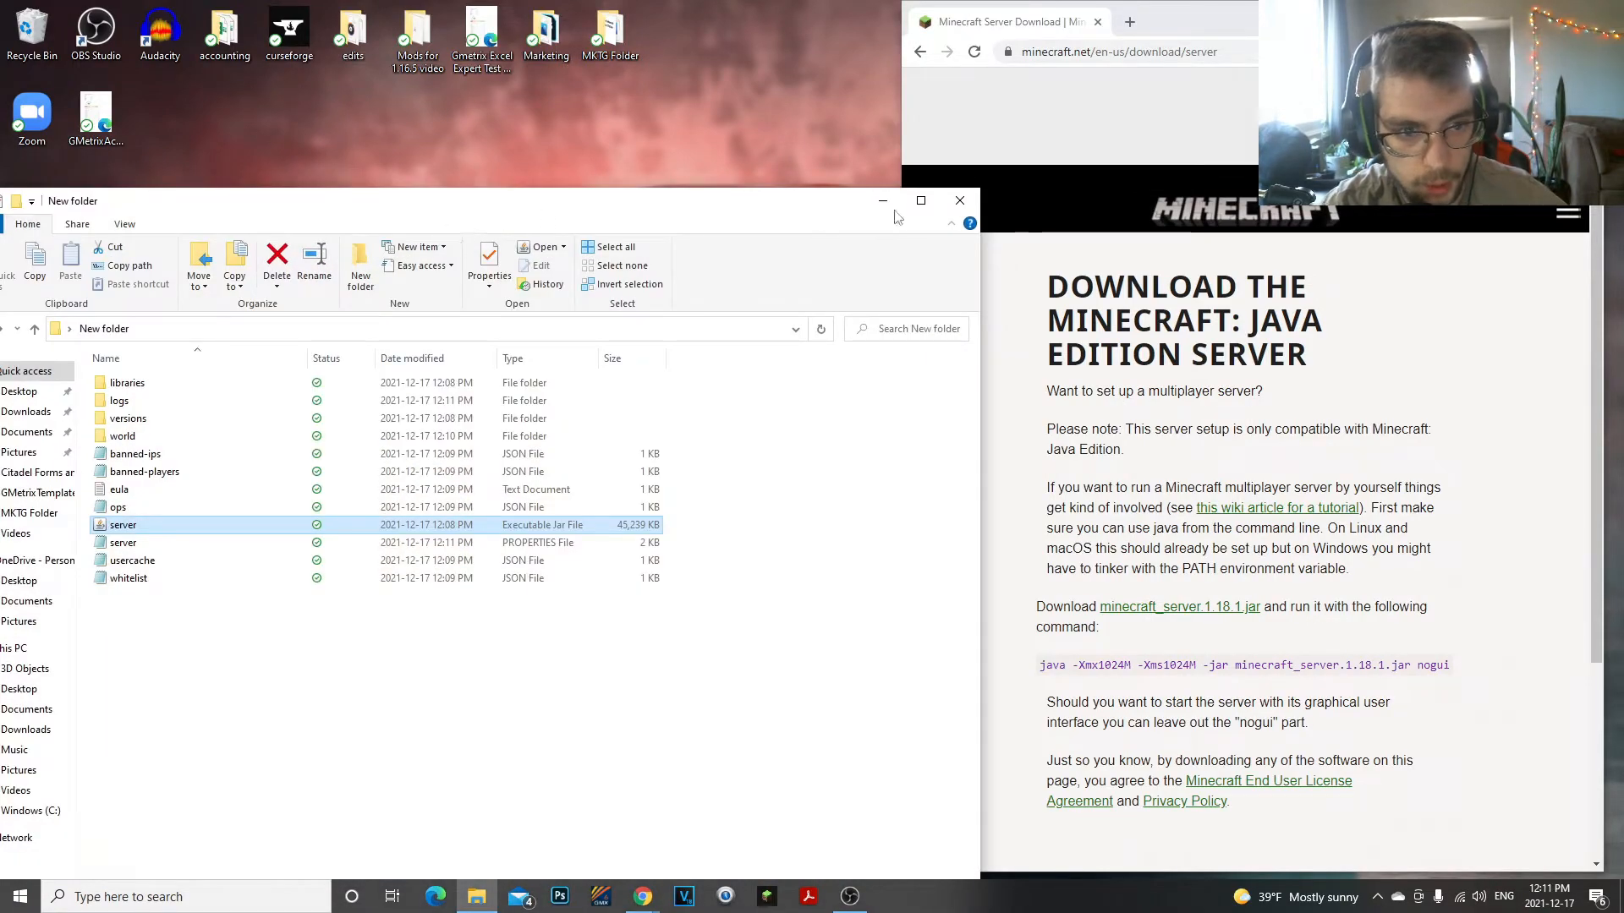
left_click_drag(554, 206, 781, 163)
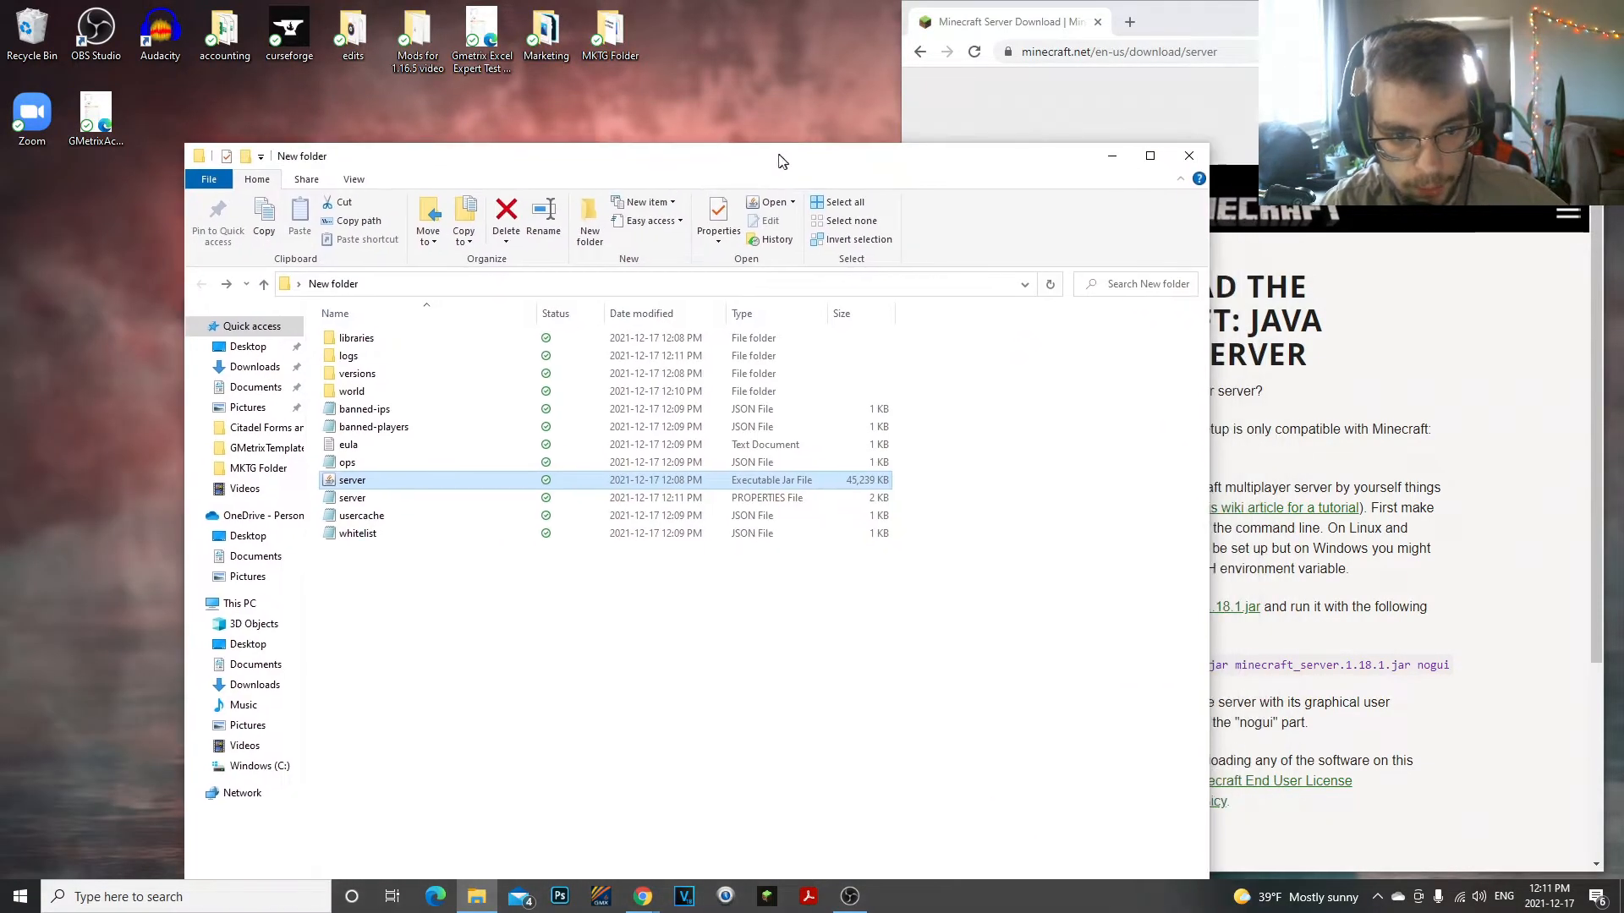
left_click(400, 552)
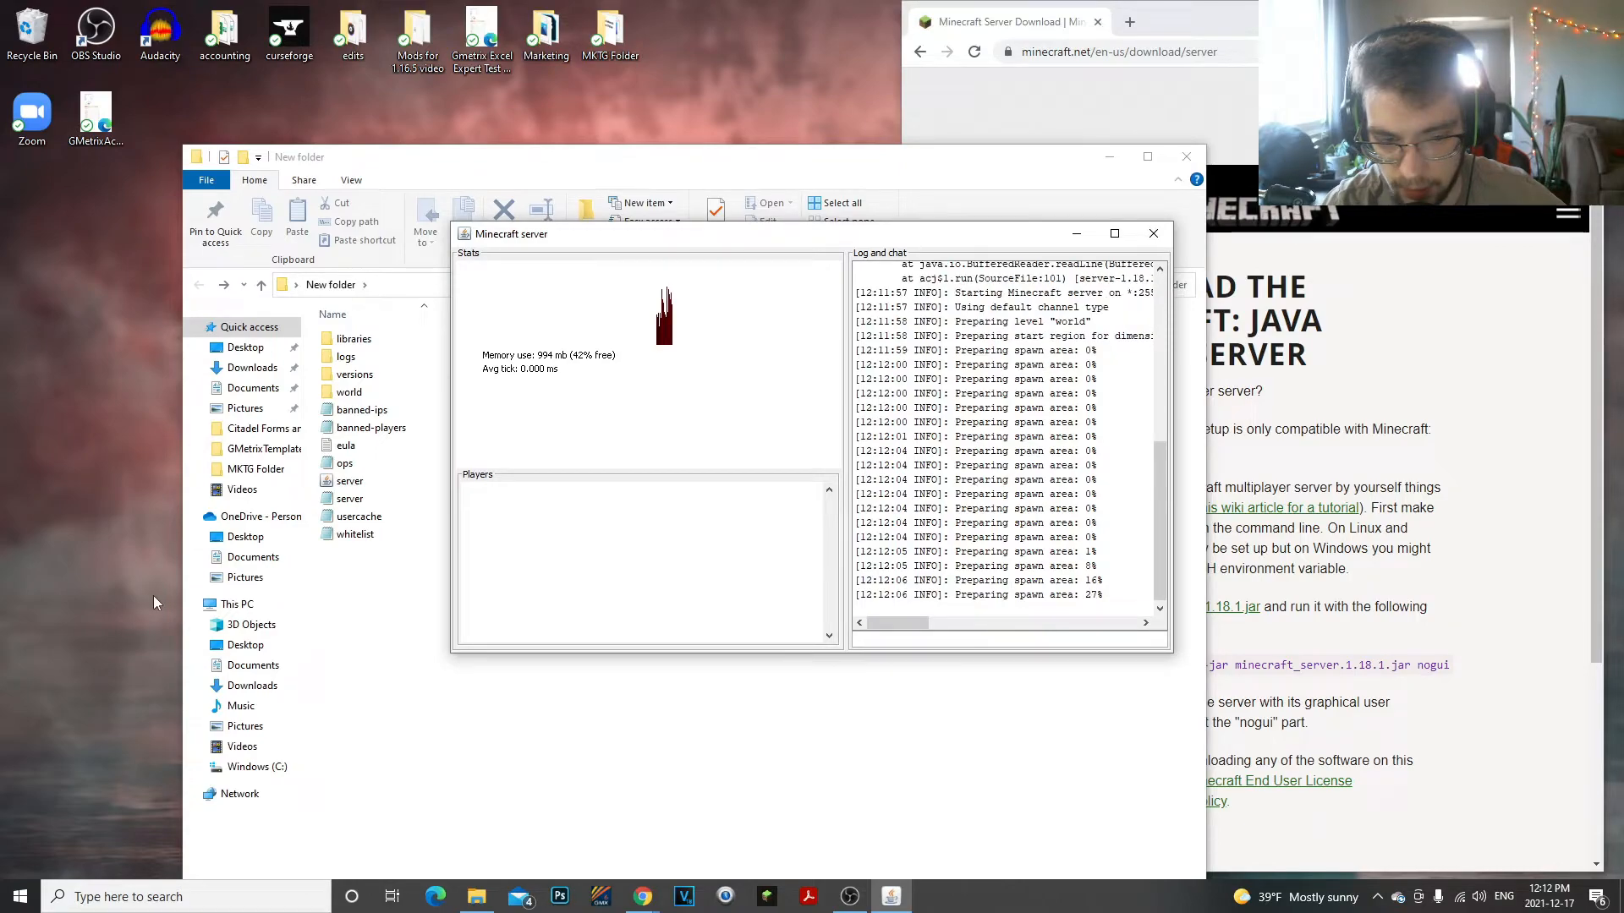
Step: Position the Minecraft server console over the folder window and follow the startup log and command field
left_click_drag(754, 240, 968, 244)
left_click(812, 621)
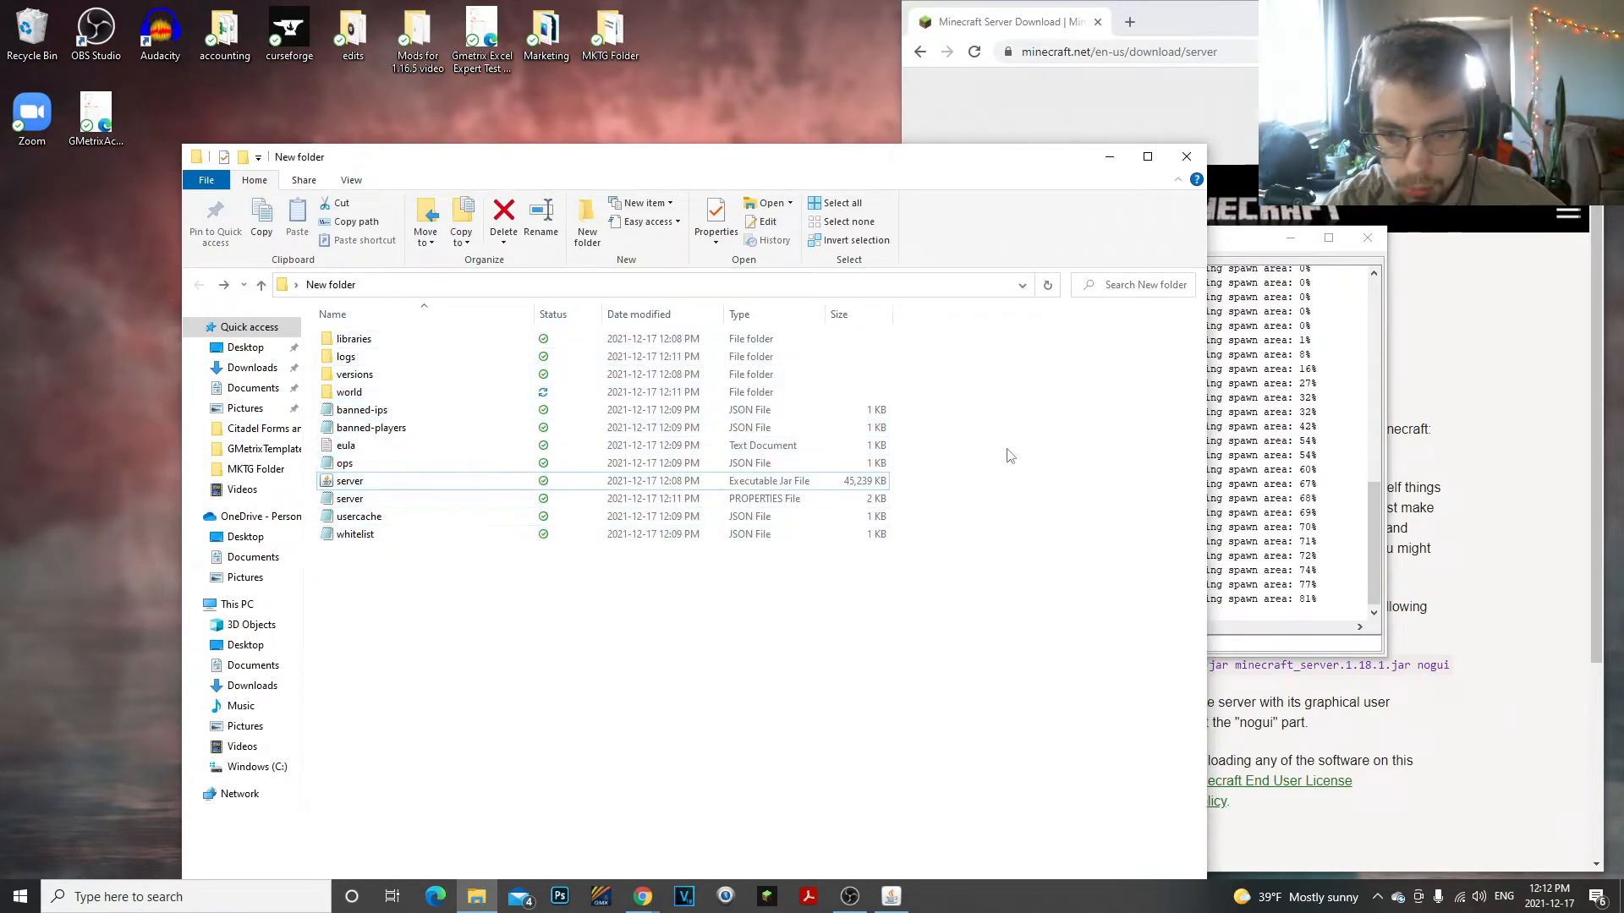
left_click(1263, 498)
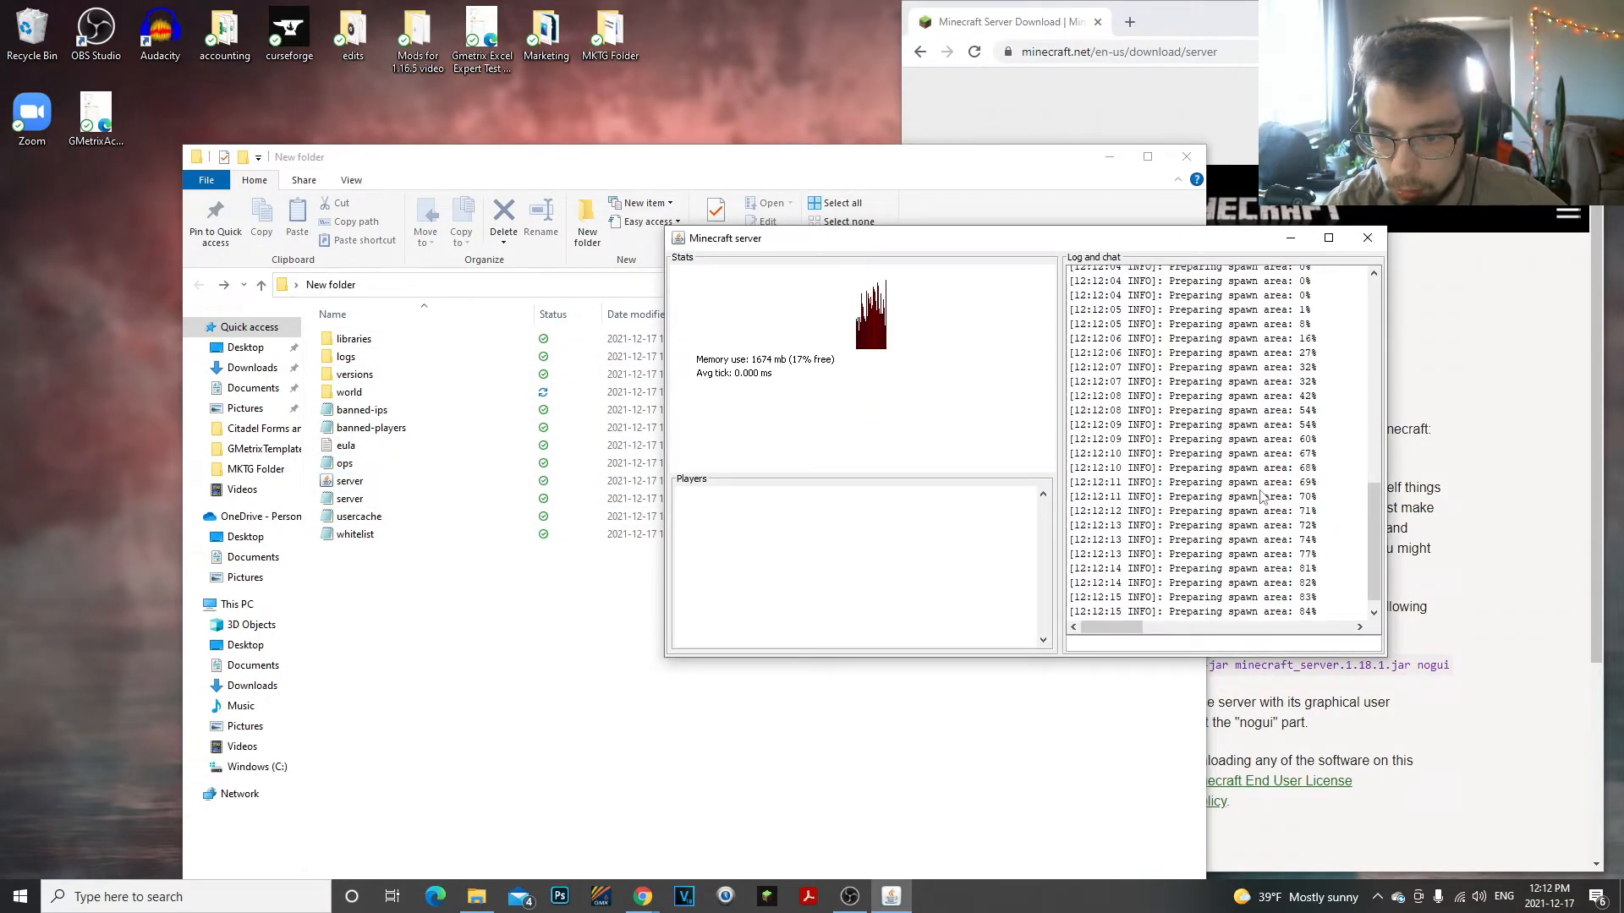
left_click_drag(1124, 243, 766, 241)
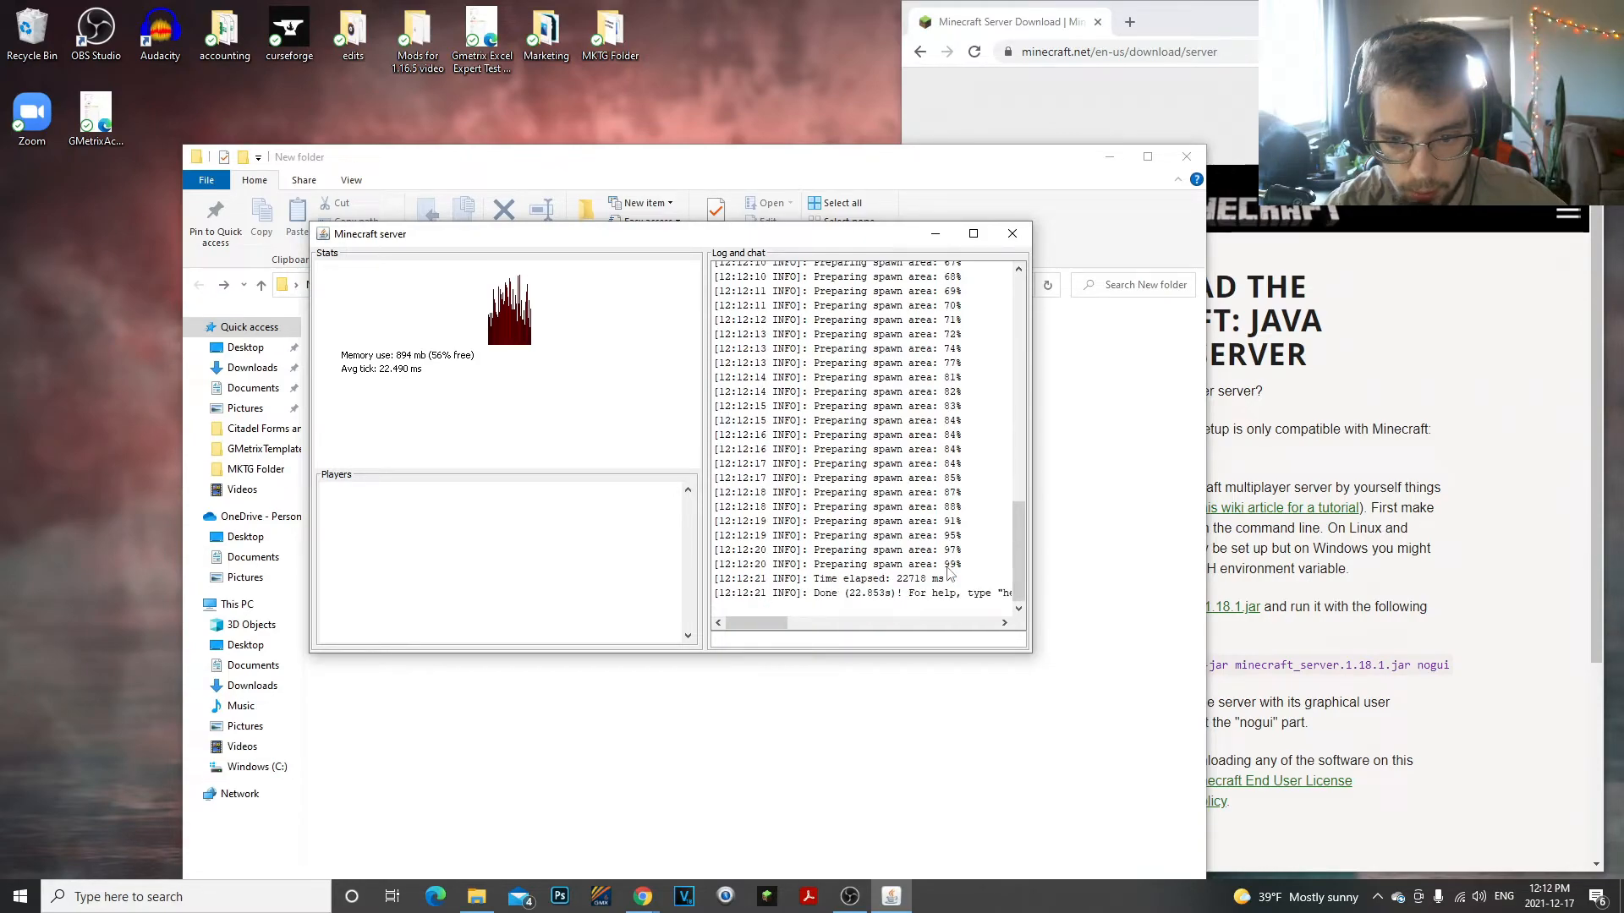
left_click(841, 639)
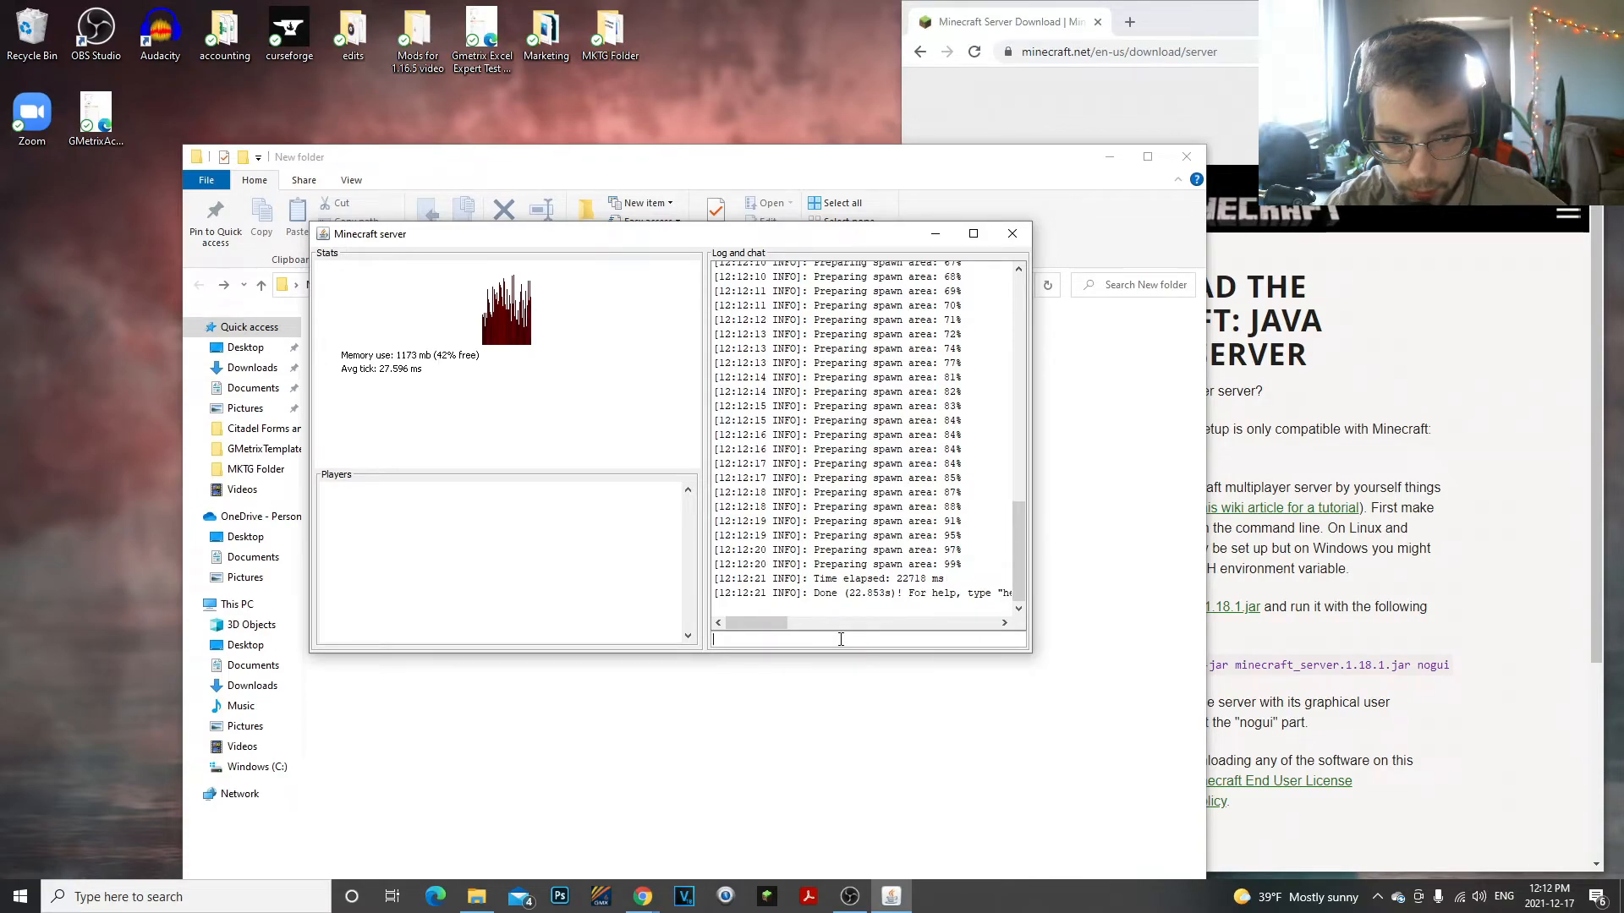
left_click_drag(822, 236, 902, 319)
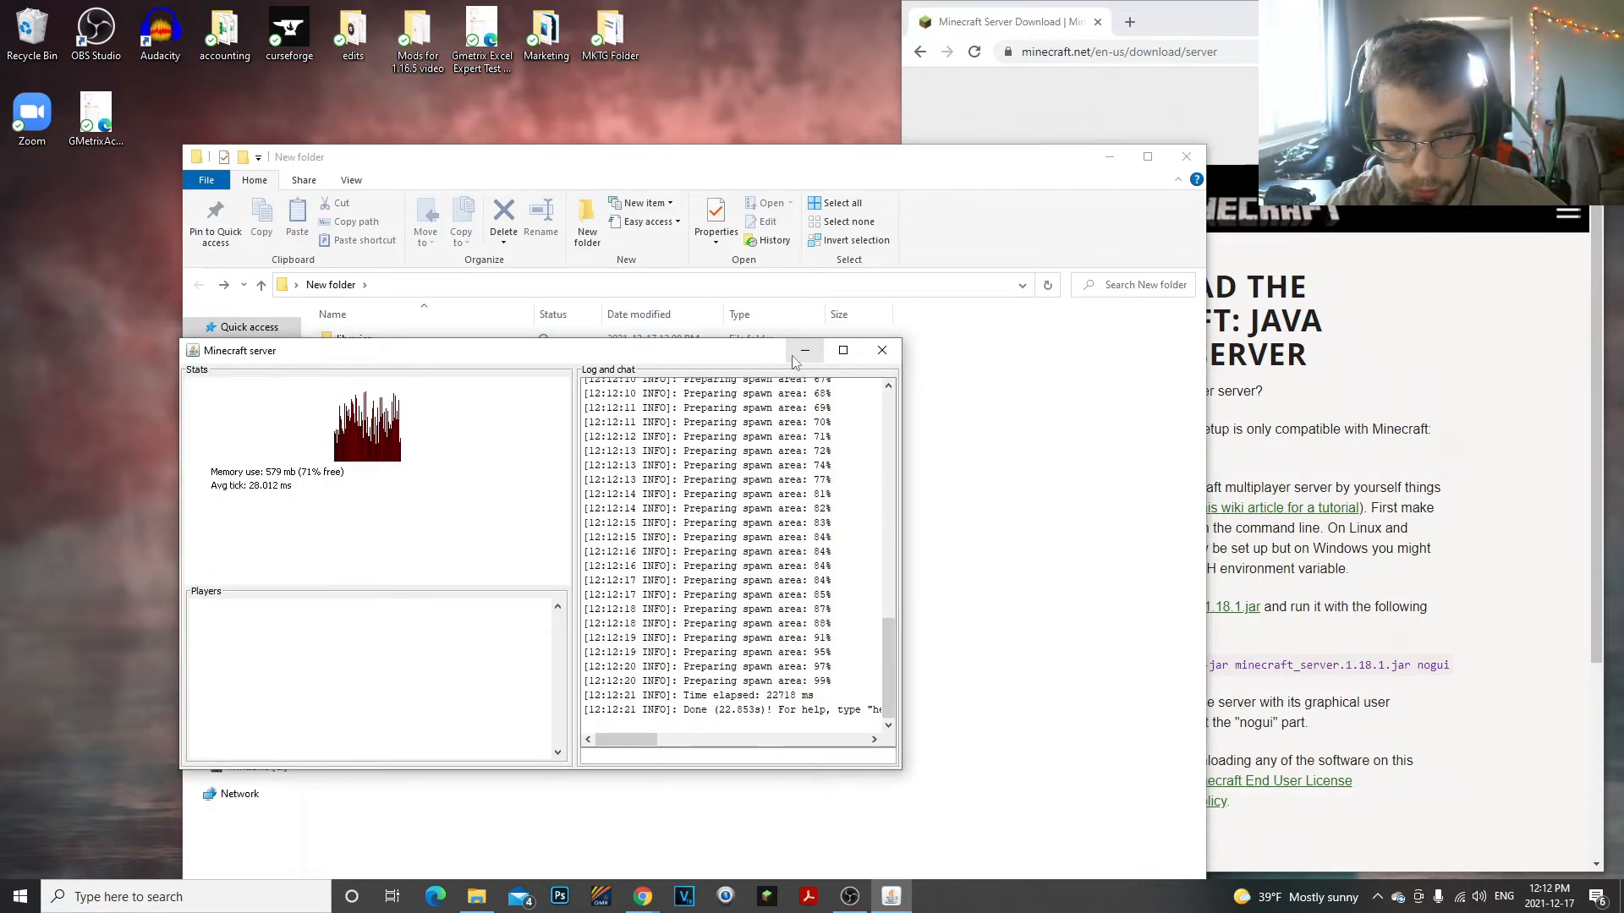
Step: Review the java launch command on the Minecraft download page and switch to the PaperMC downloads page
left_click(1015, 317)
left_click(1368, 672)
left_click_drag(1040, 666, 1474, 677)
left_click(1474, 676)
left_click(1506, 13)
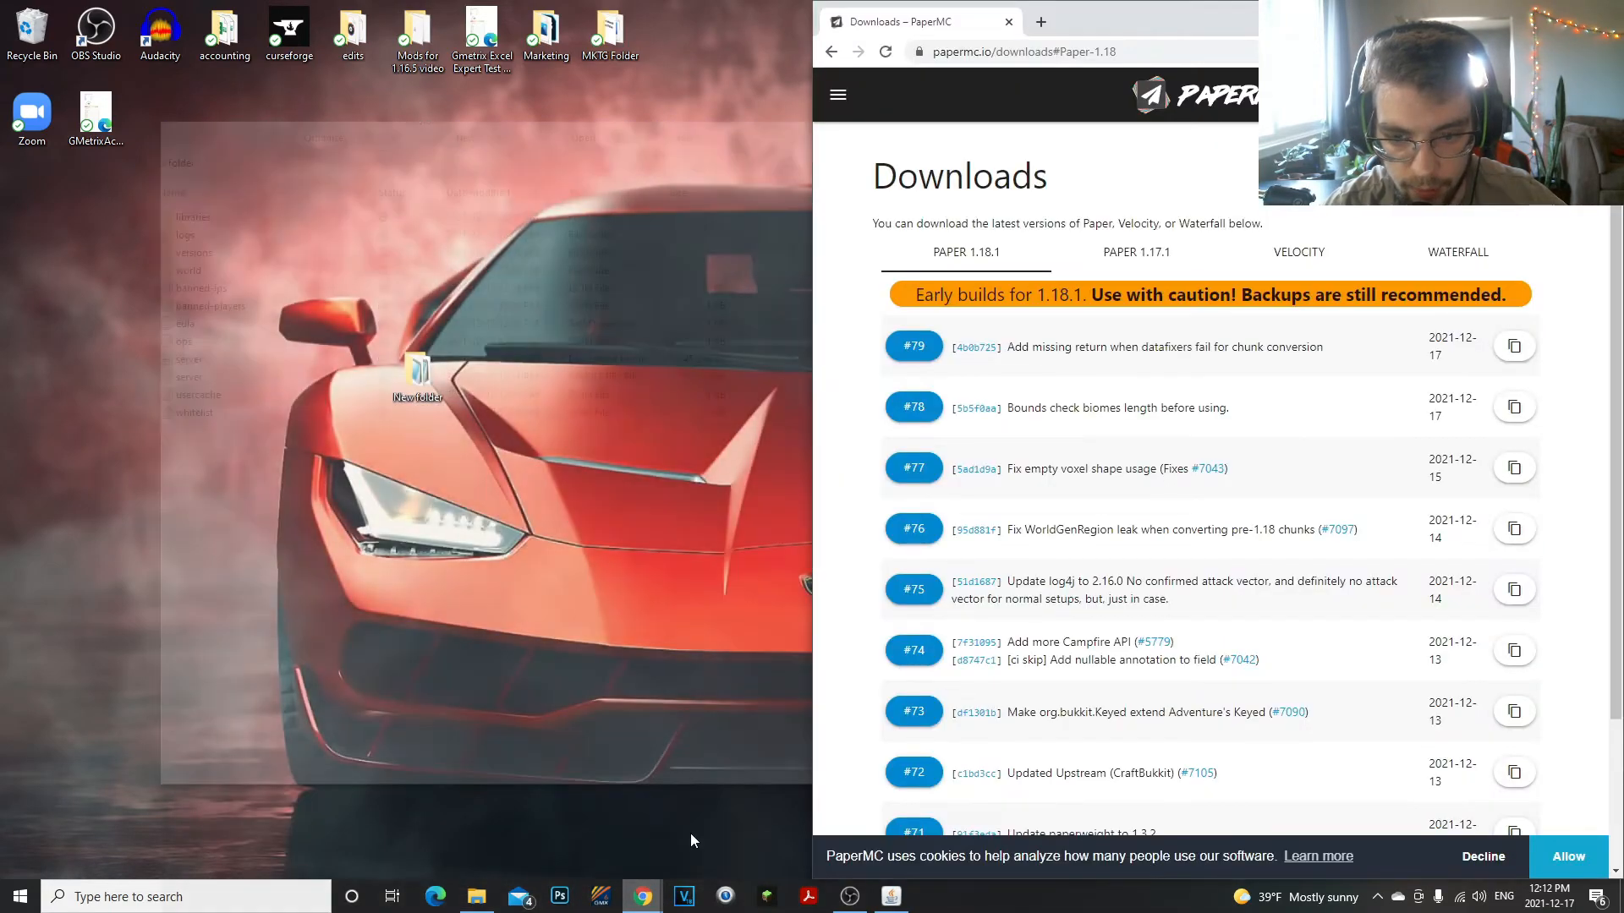
Step: Examine the early-builds notice and the Paper 1.18.1 and 1.17.1 options beside the server folder
left_click(690, 834)
left_click_drag(942, 295, 1514, 294)
left_click(1080, 273)
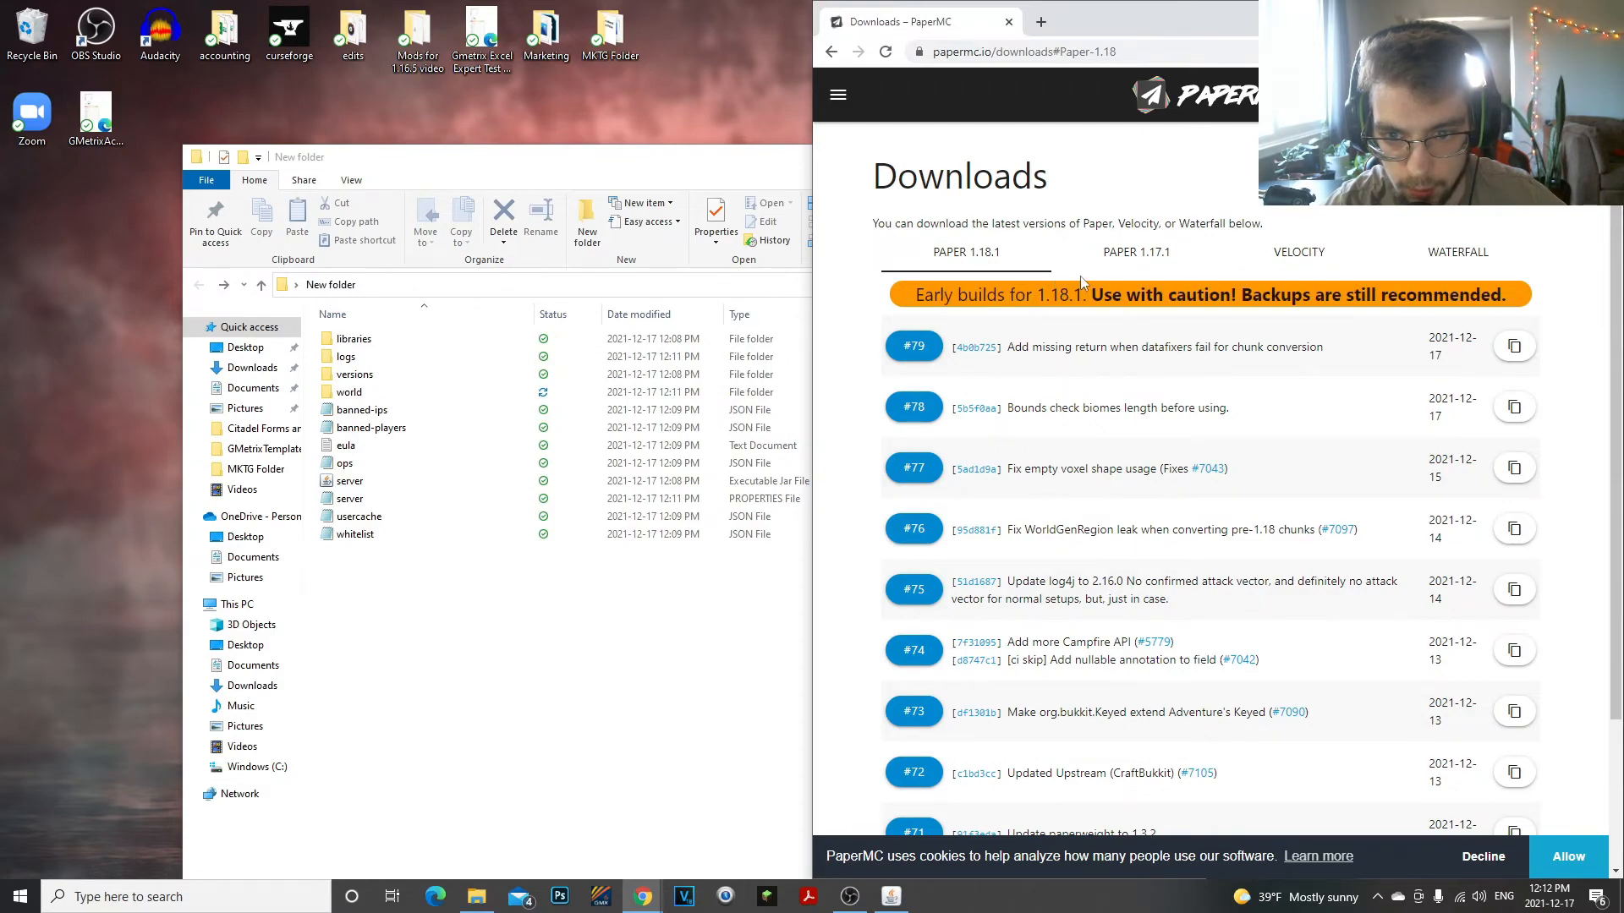
left_click(980, 266)
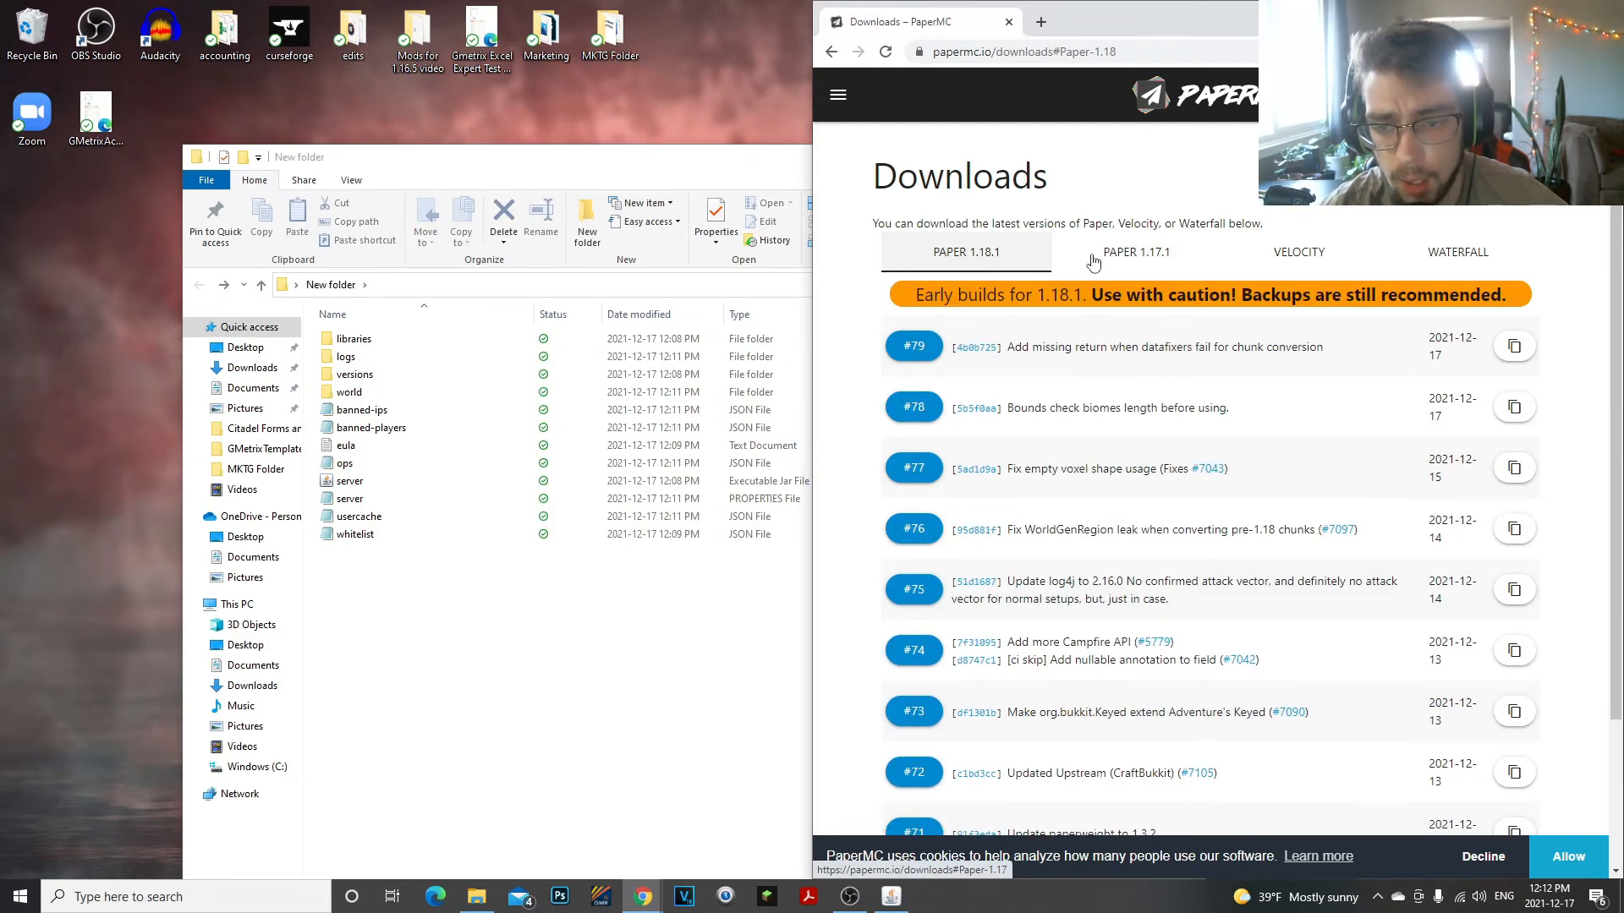
left_click(1091, 264)
left_click(973, 264)
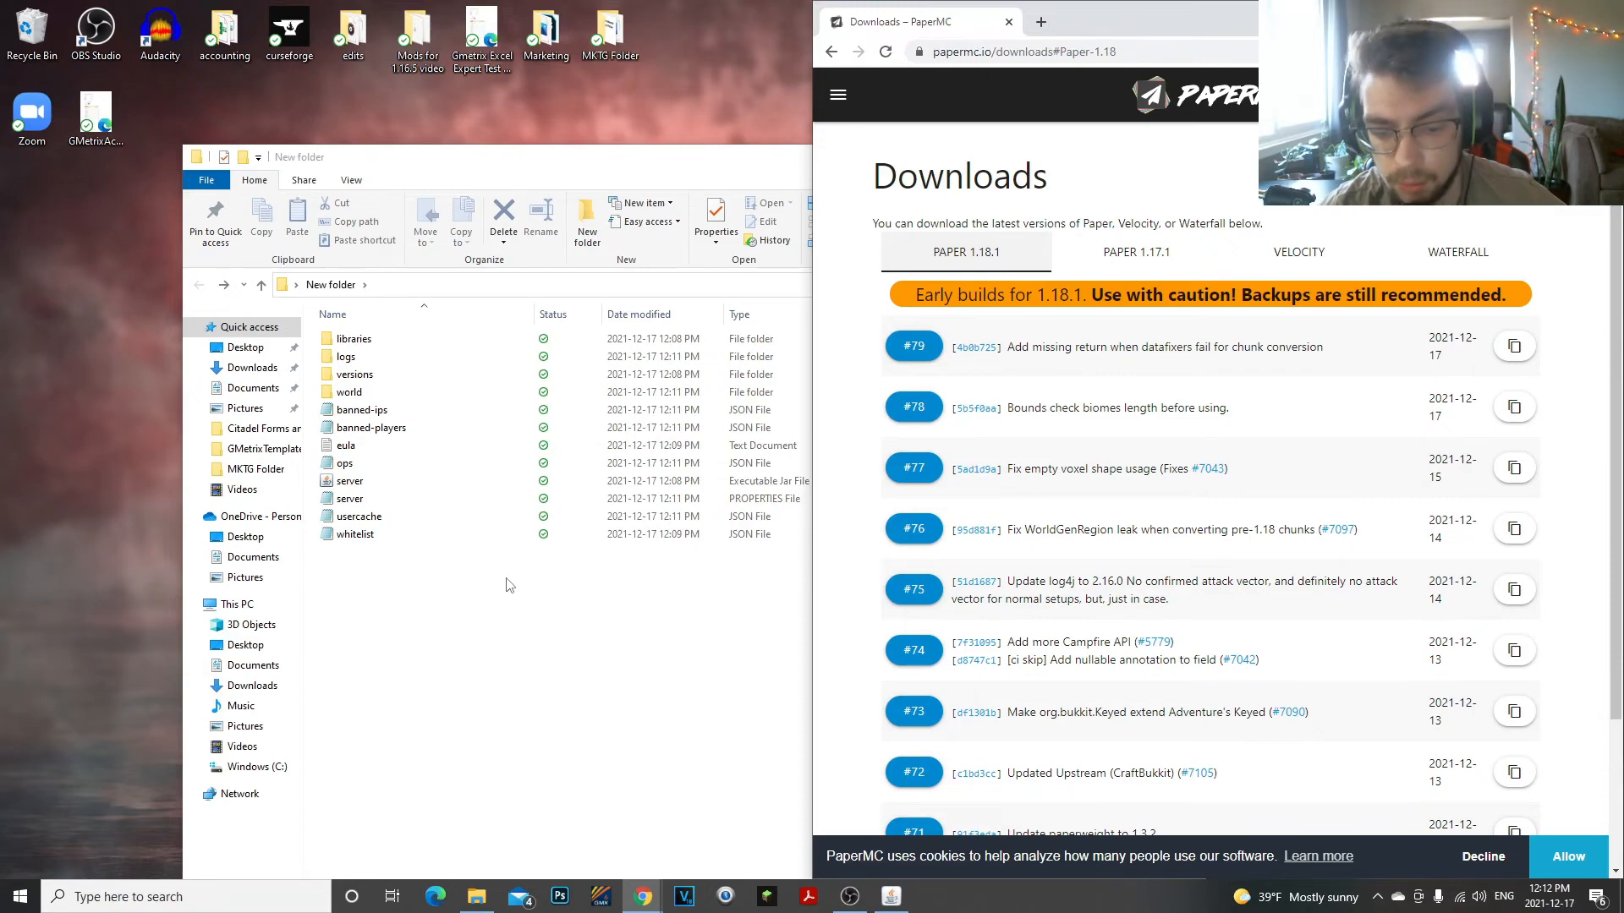
Step: Select the server jar in the server folder and bring the running server console in front of it
left_click(355, 482)
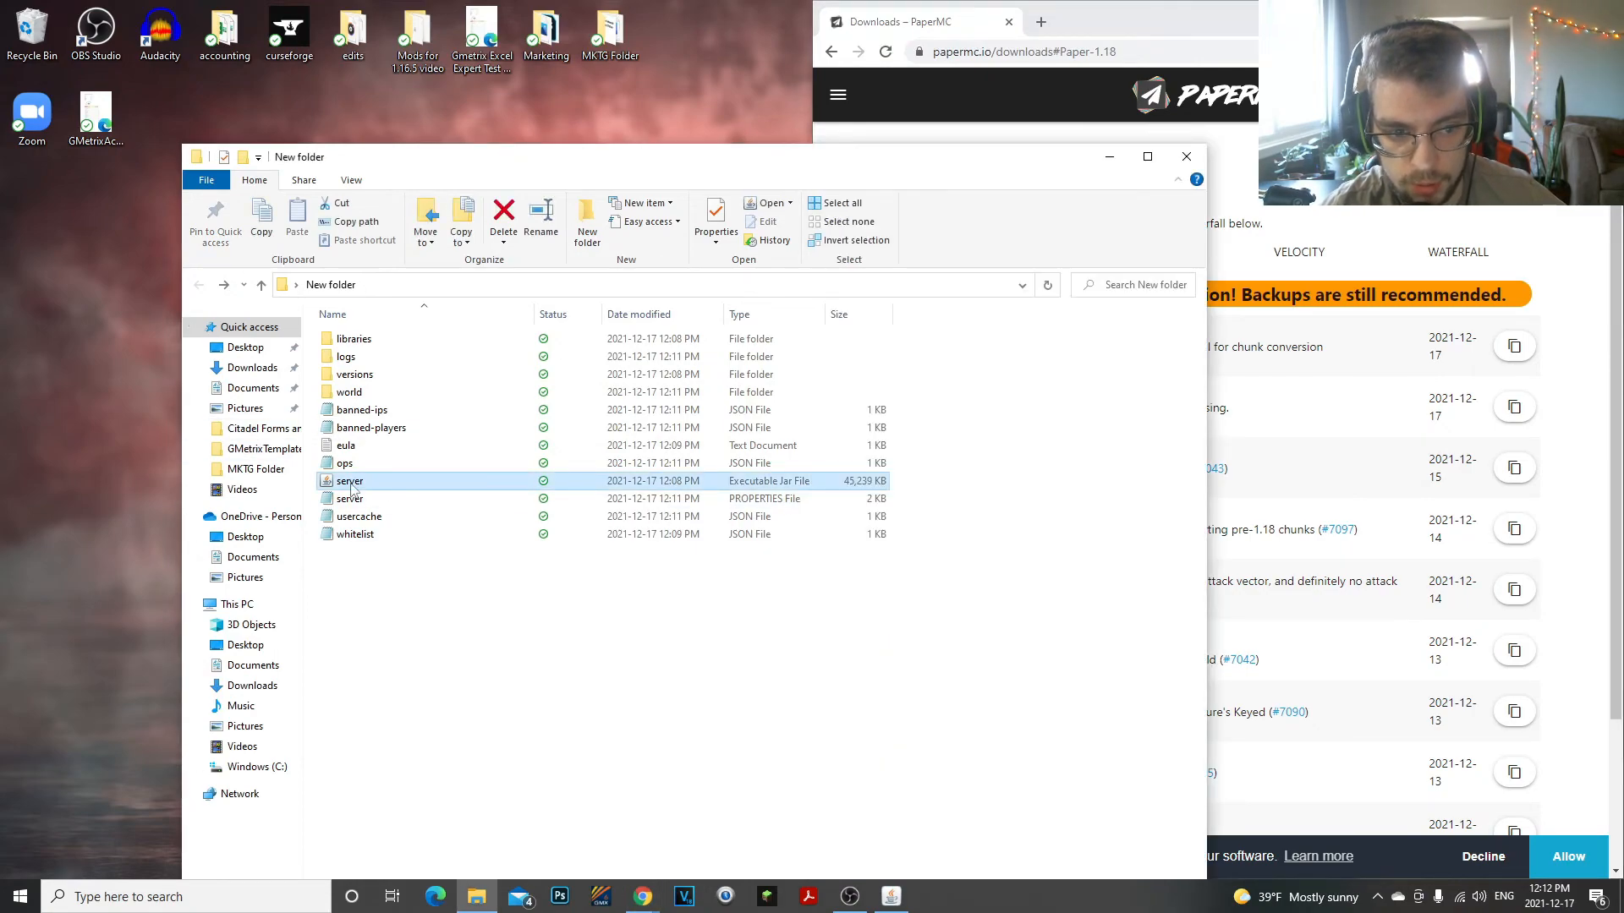
left_click(892, 892)
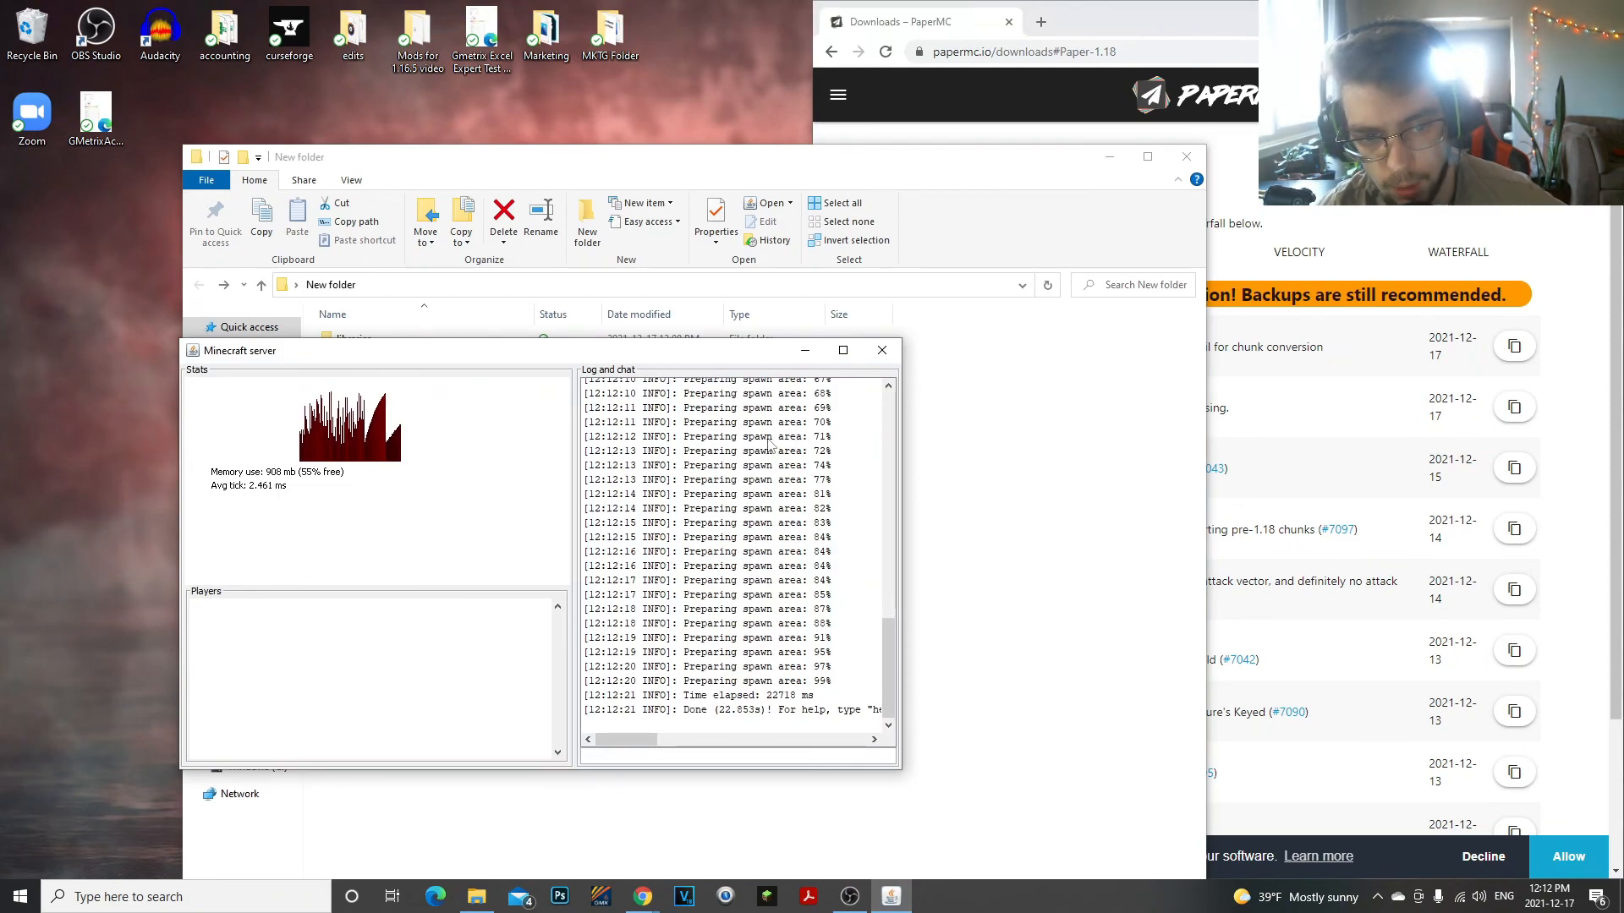
left_click_drag(670, 357, 871, 370)
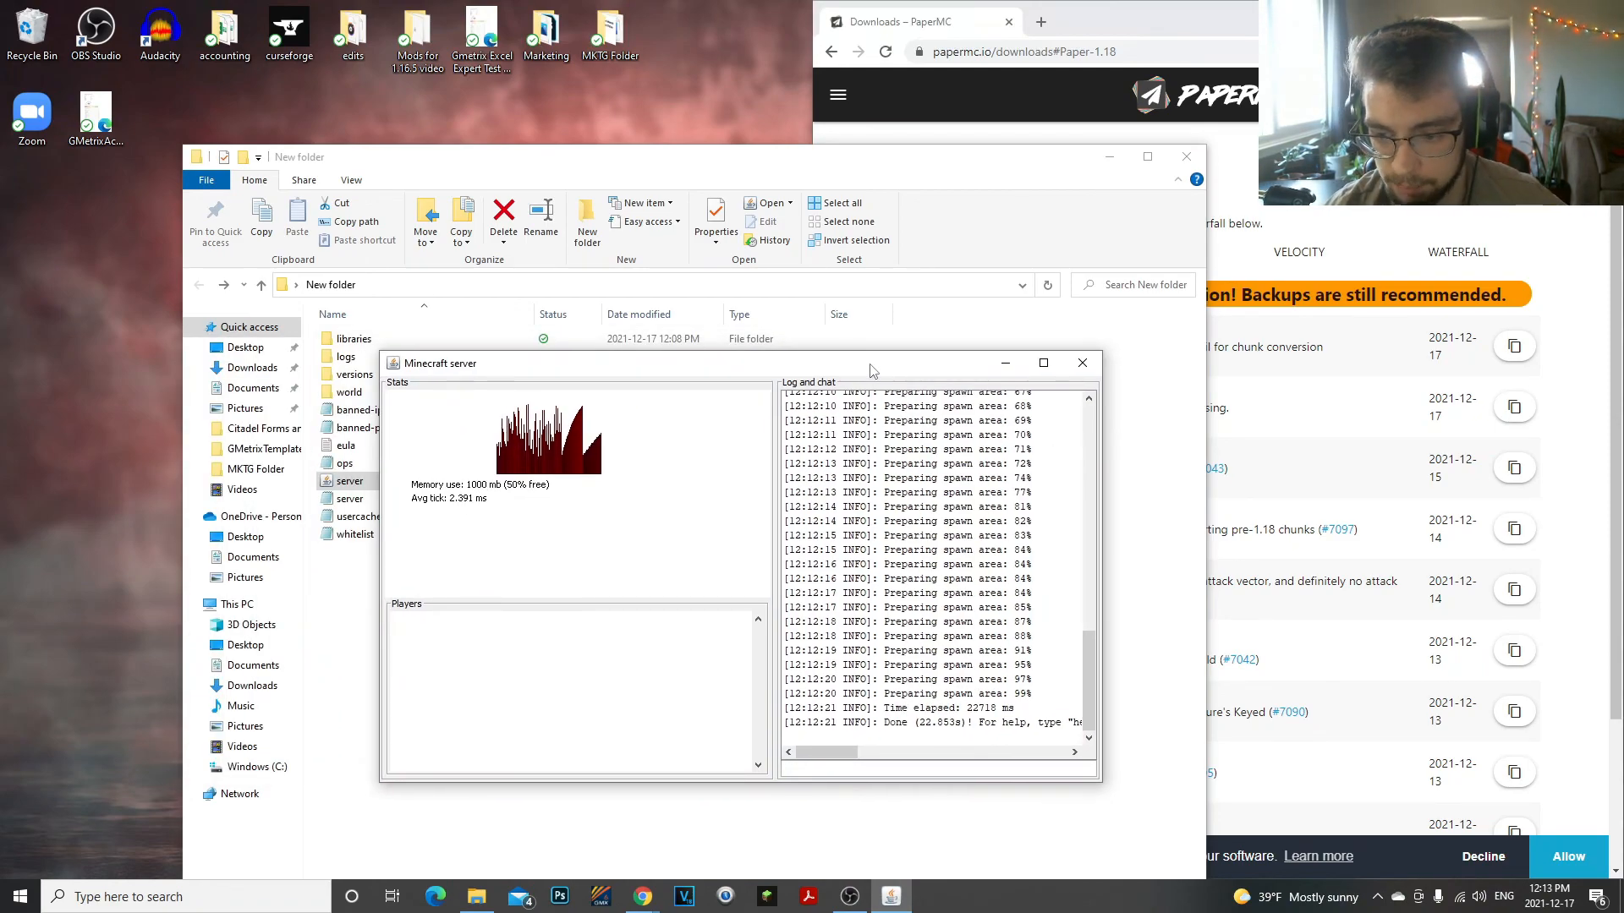